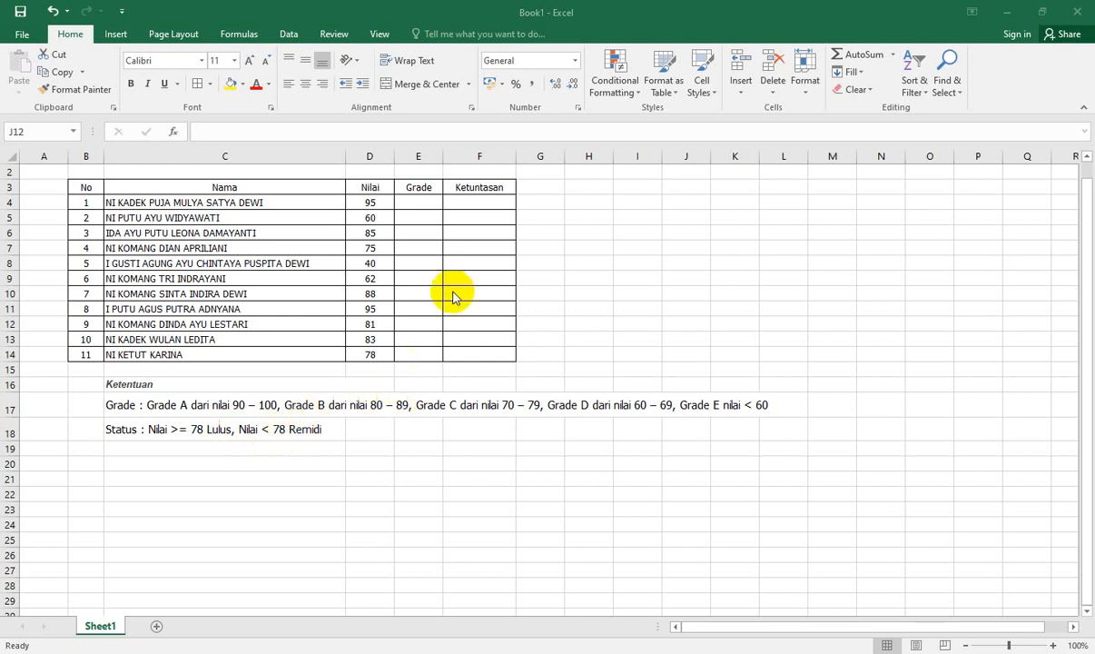
- Insert an IF function in cell E4 of the Grade column with the logical test D4>=90
left_click(419, 209)
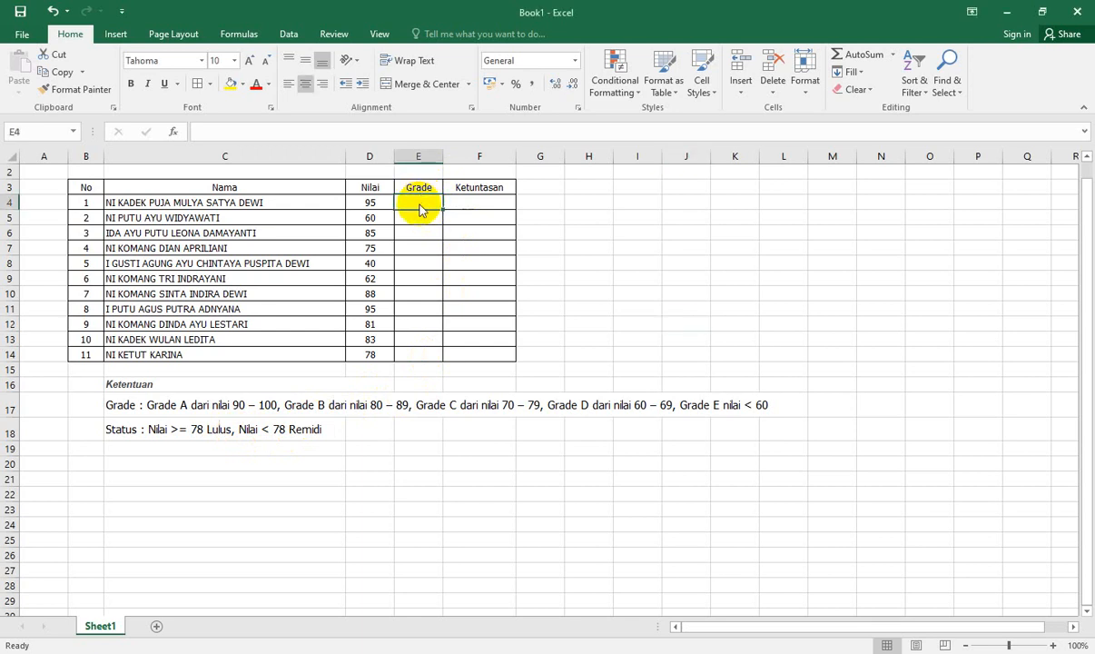
left_click(419, 205)
left_click(176, 135)
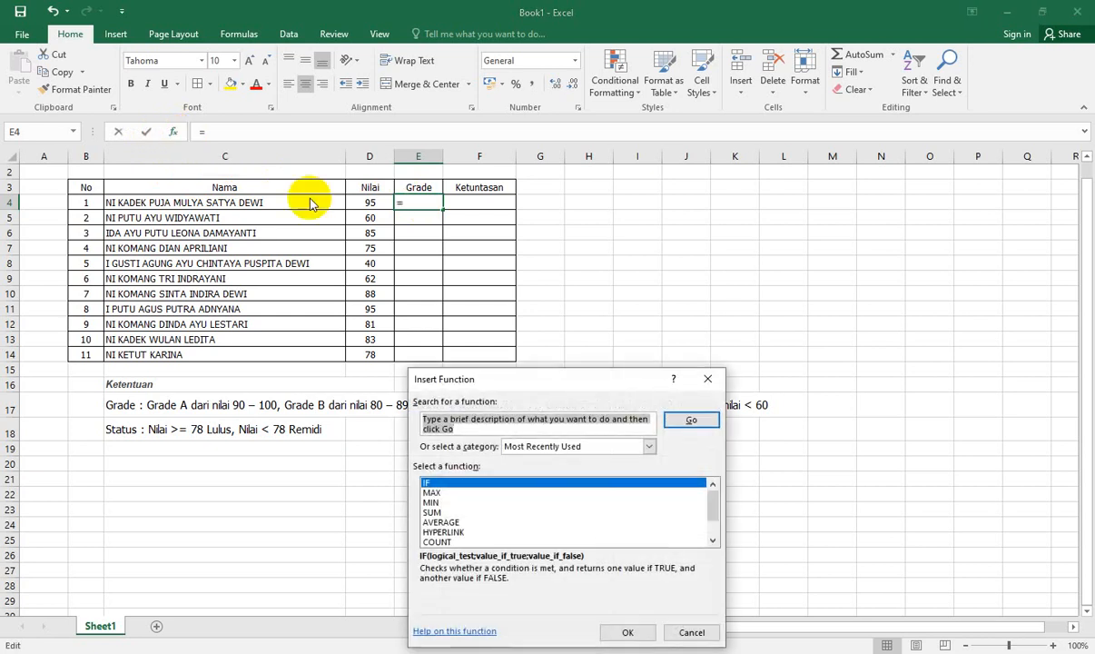
double_click(456, 482)
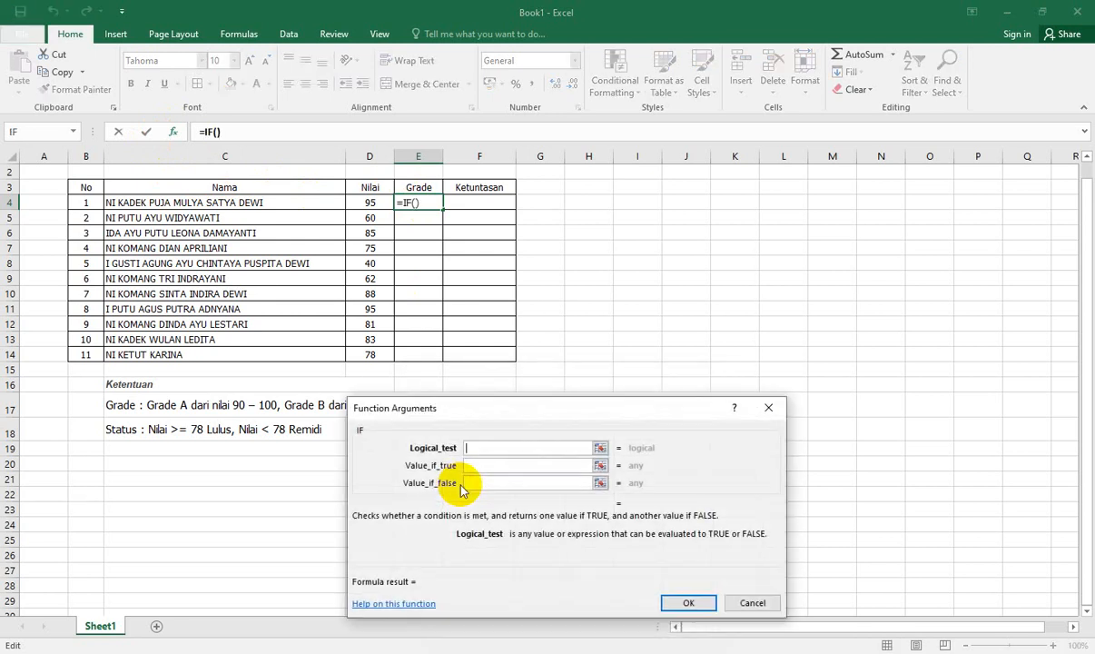
left_click_drag(508, 406, 601, 231)
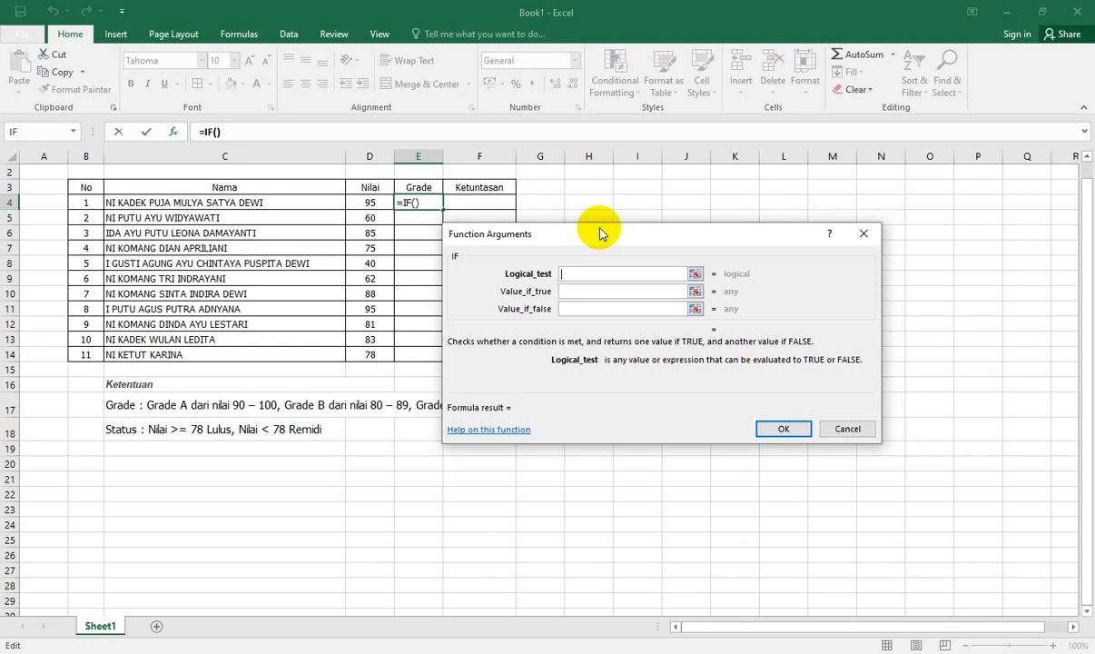
left_click_drag(599, 233, 617, 209)
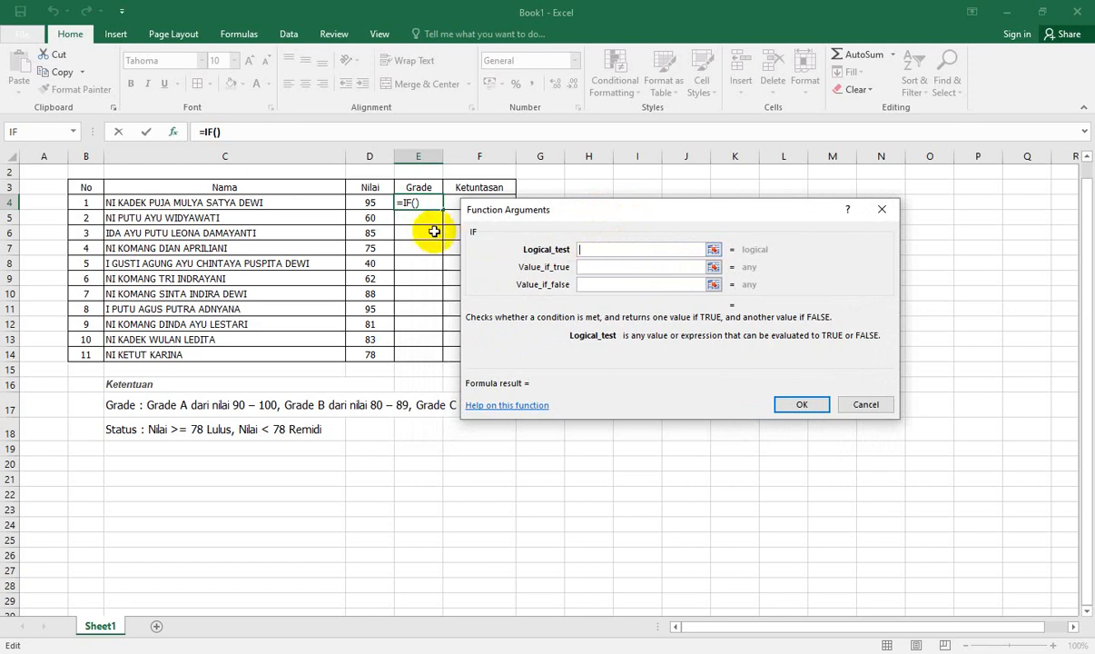
left_click(372, 204)
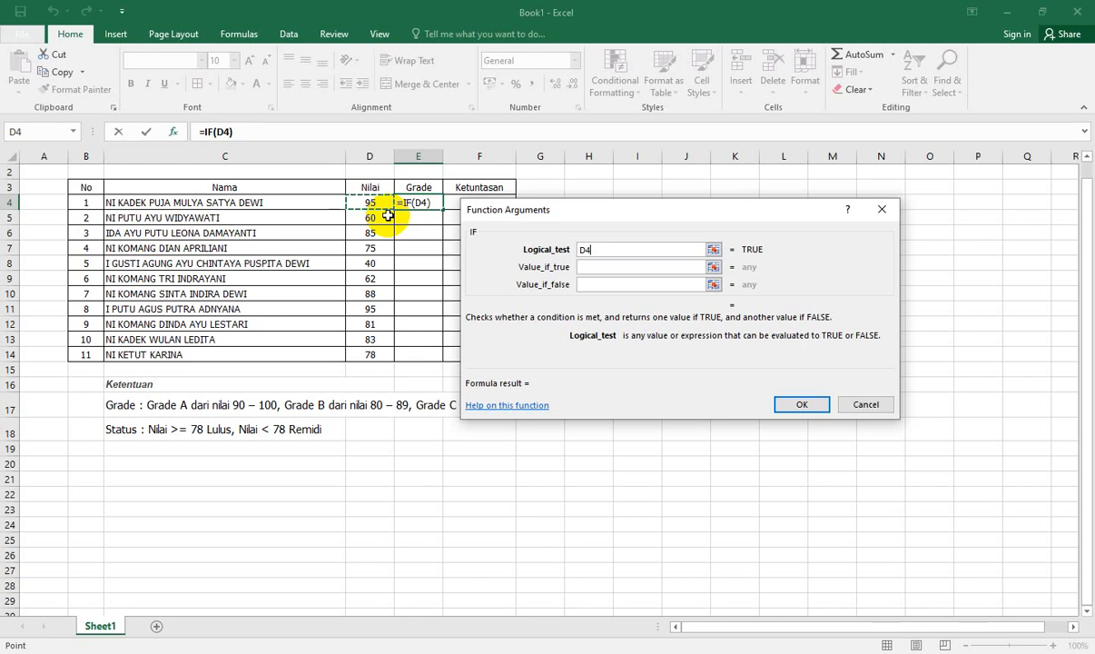
type(">=")
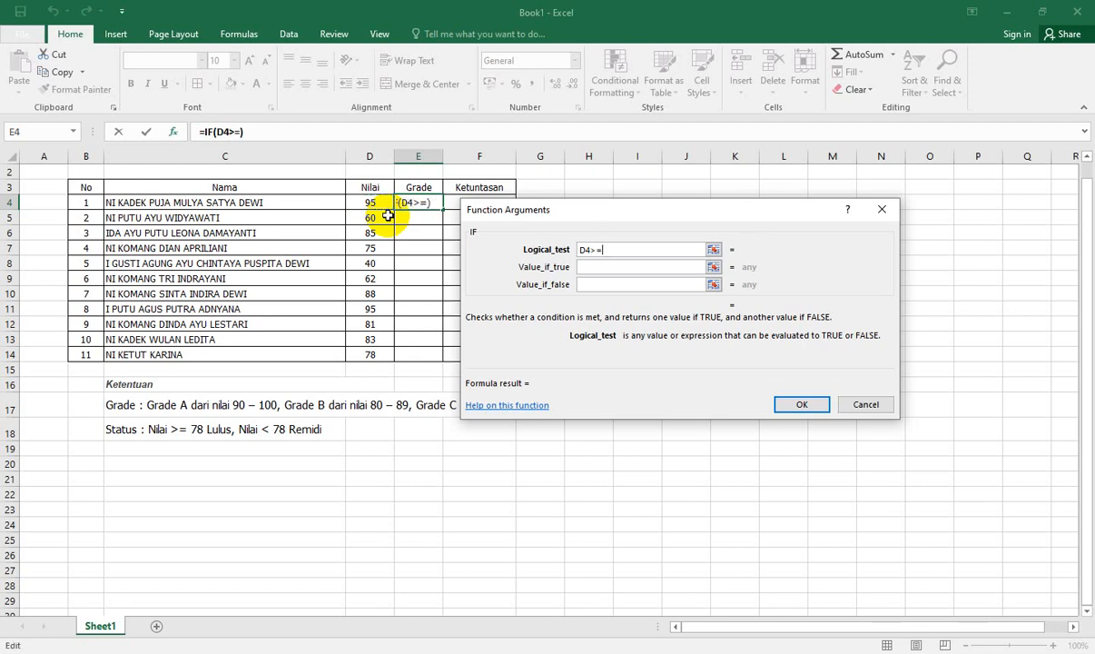
type("90")
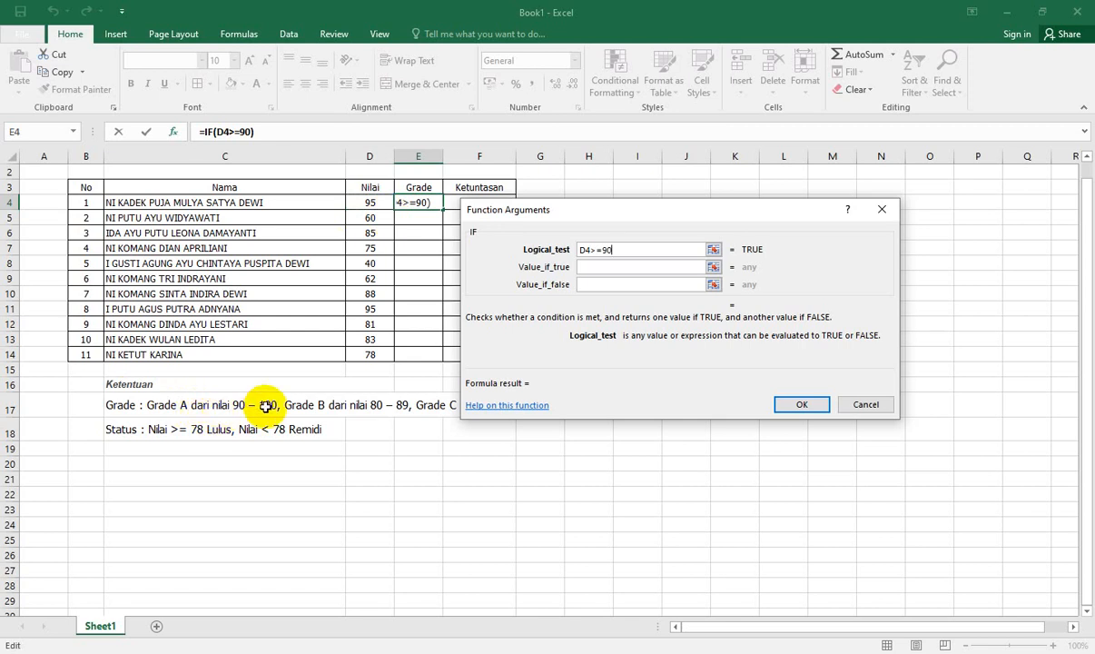
- Set the IF function's value if true to A
left_click(603, 266)
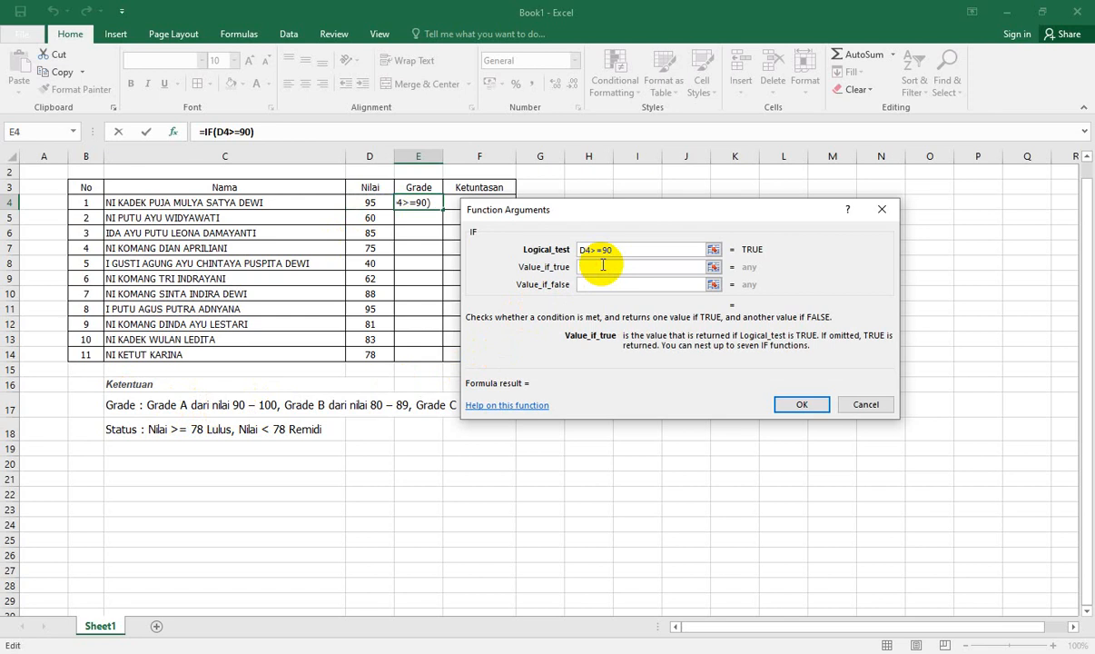
type("a")
key("BackSpace")
type("A")
- Nest a second IF function as the value if false, testing D4>=80 and returning B if true
left_click(600, 286)
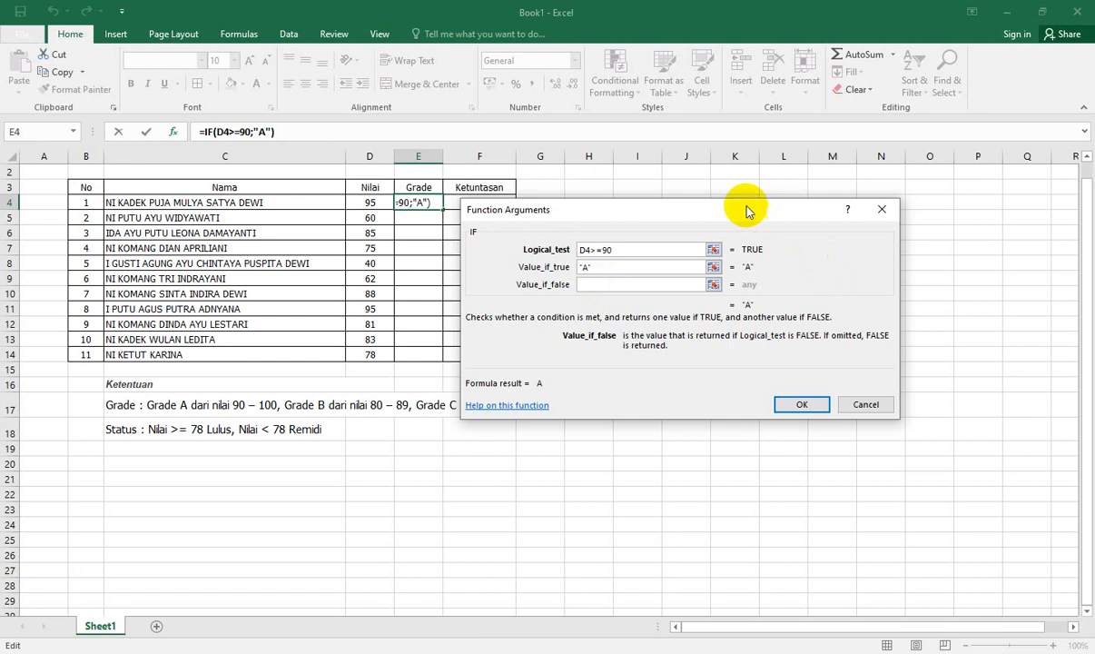
mouse_move(740, 207)
left_mouse_down()
mouse_move(696, 346)
mouse_move(536, 443)
left_mouse_up()
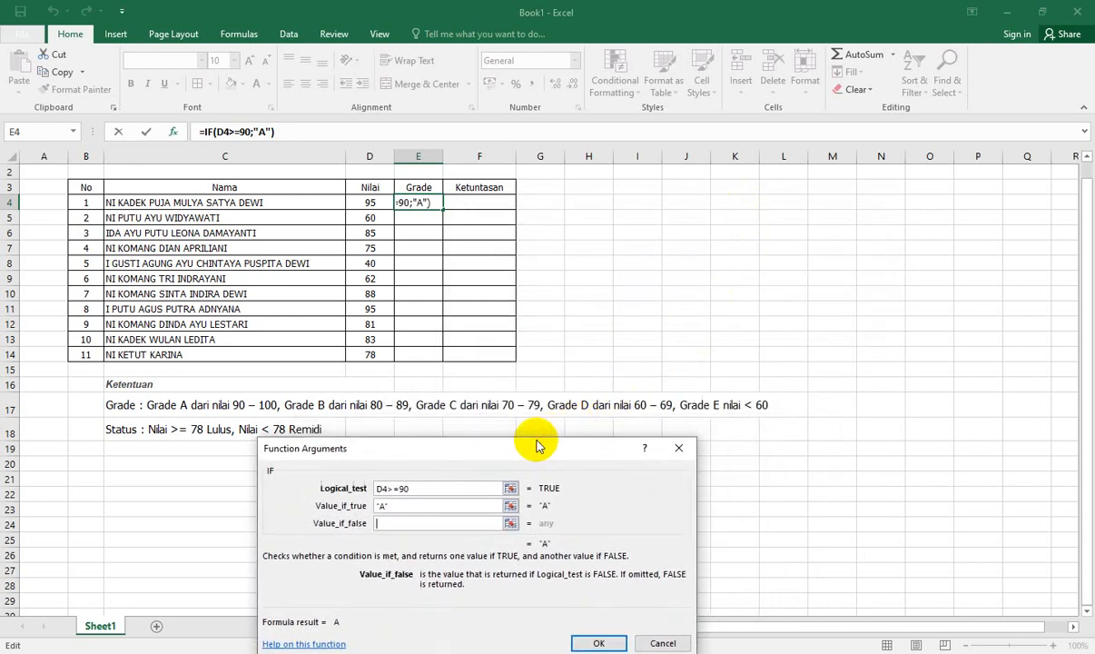
mouse_move(536, 443)
left_mouse_down()
mouse_move(623, 385)
mouse_move(704, 230)
left_mouse_up()
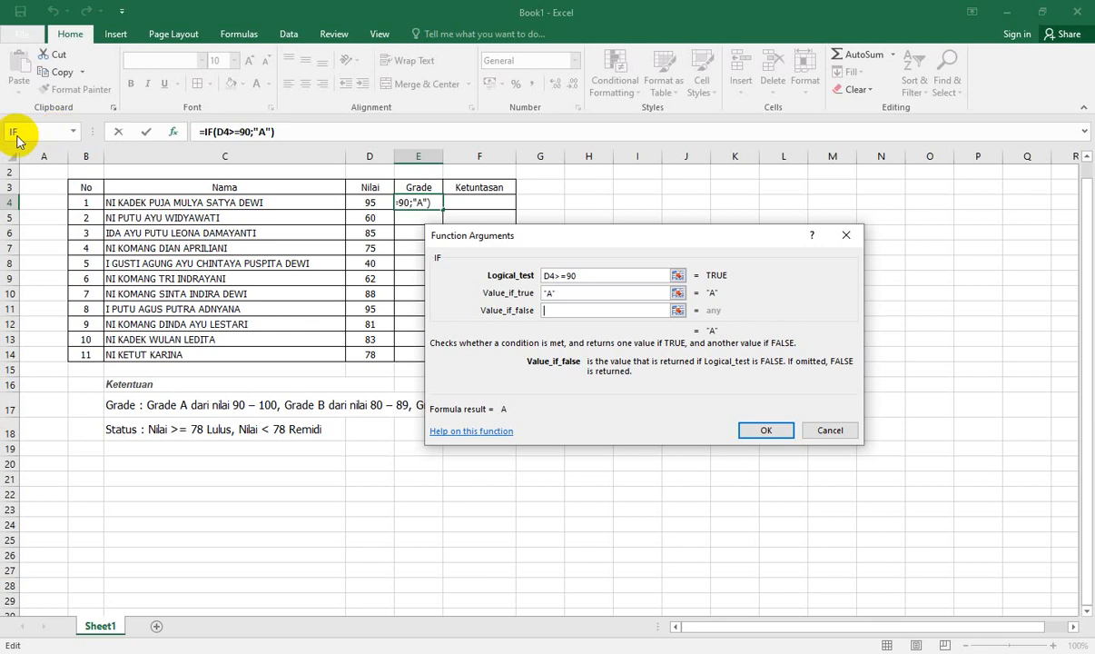
left_click(17, 137)
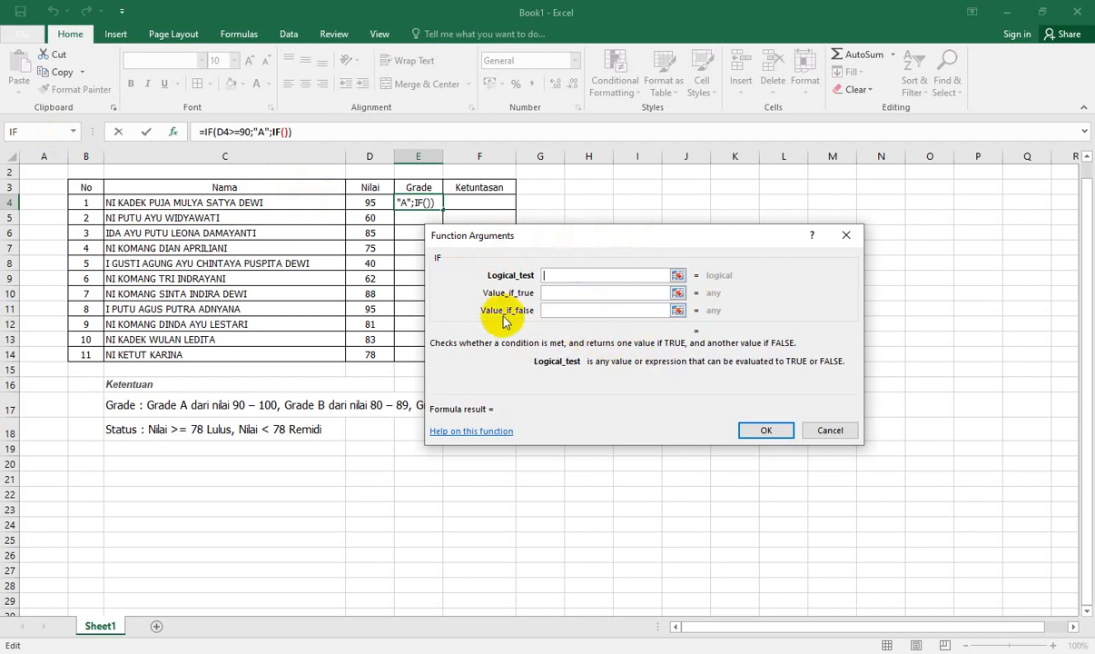
left_click(375, 202)
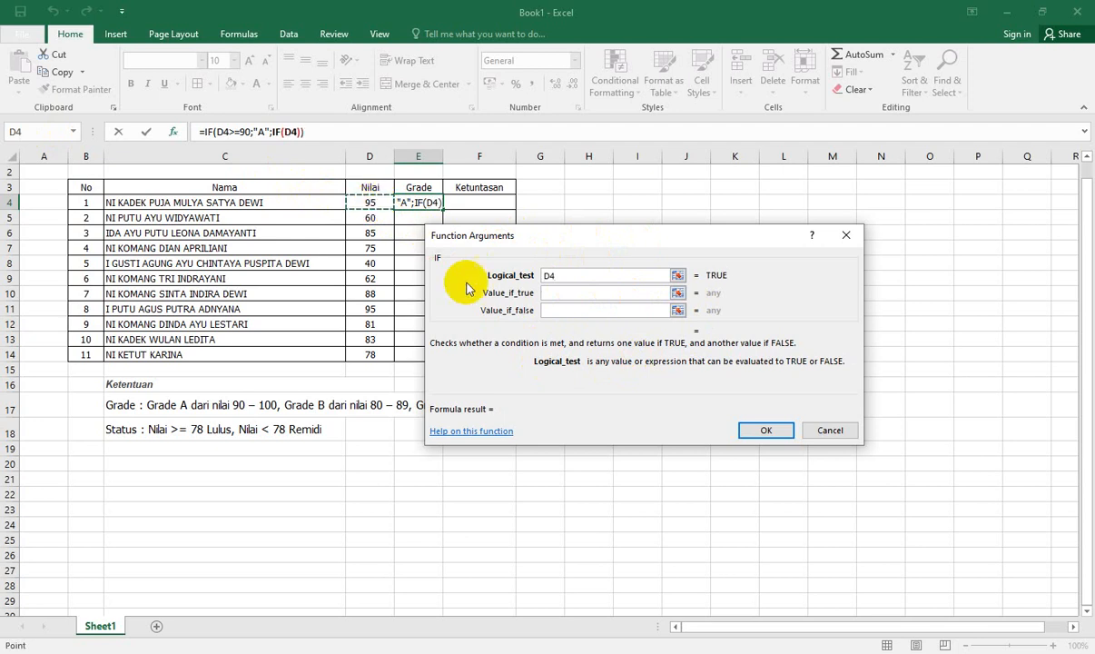
type(">")
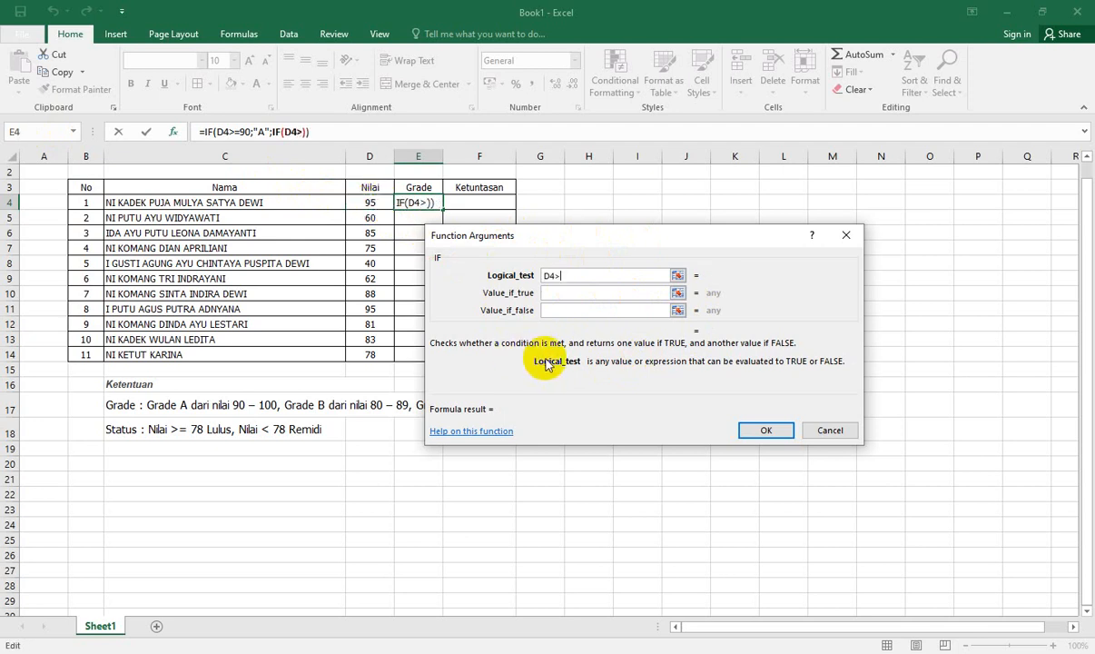
type("=80")
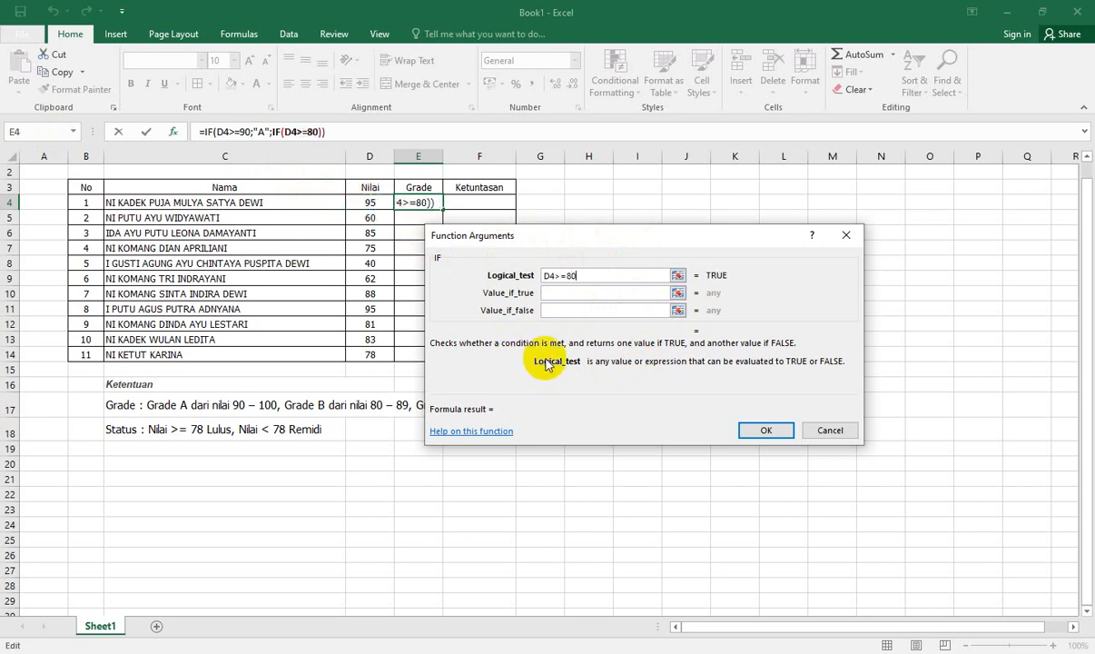
left_click(563, 292)
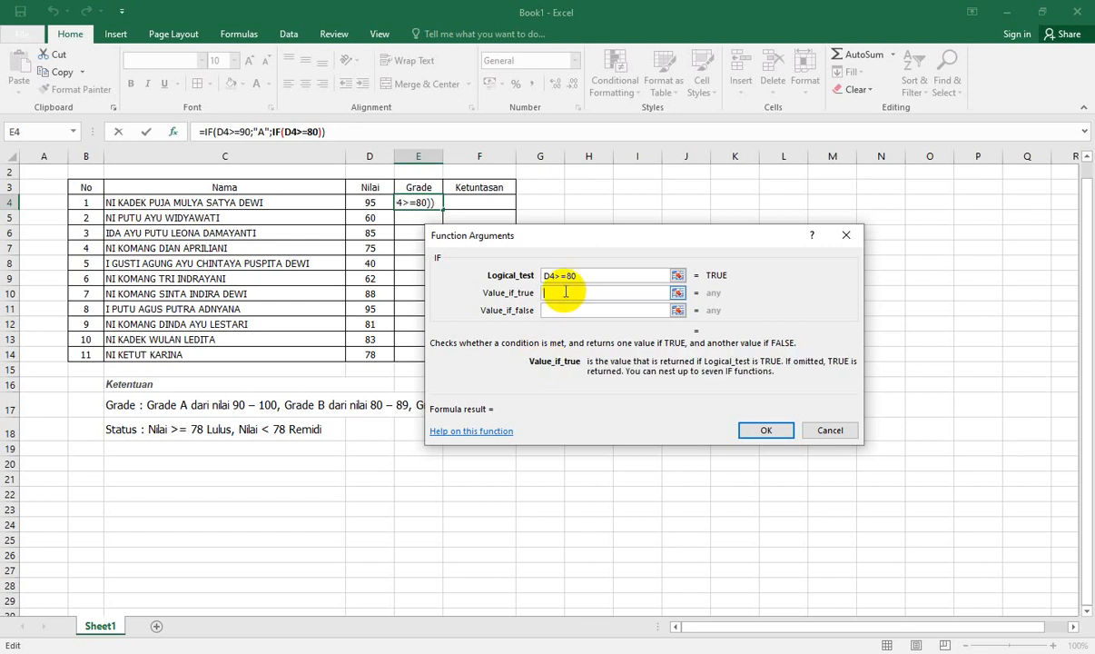
type("B")
- Nest a third IF function as the second one's value if false, testing D4>=70 and returning C if true
left_click(574, 310)
left_click_drag(586, 239, 573, 336)
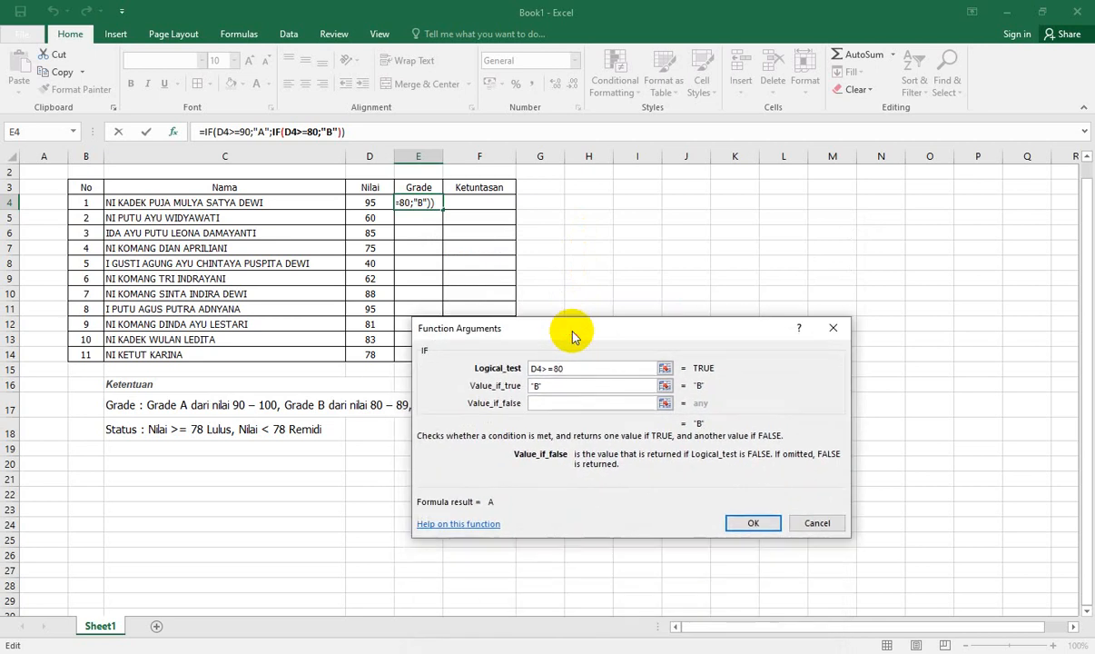
left_click(53, 133)
left_click(365, 201)
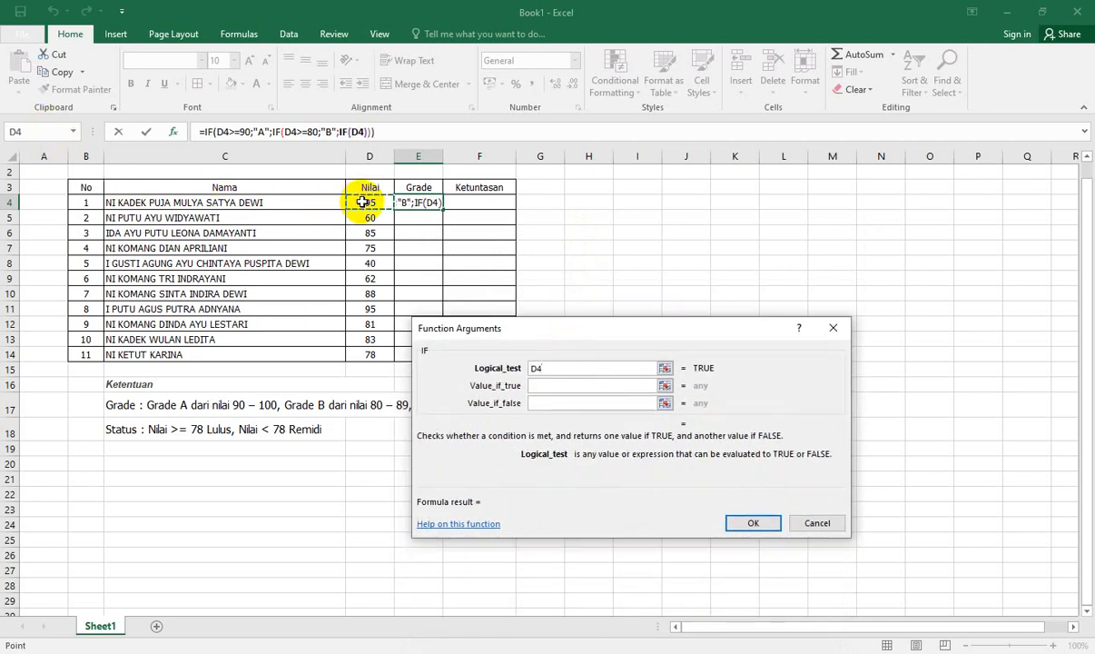
left_click_drag(665, 323, 733, 128)
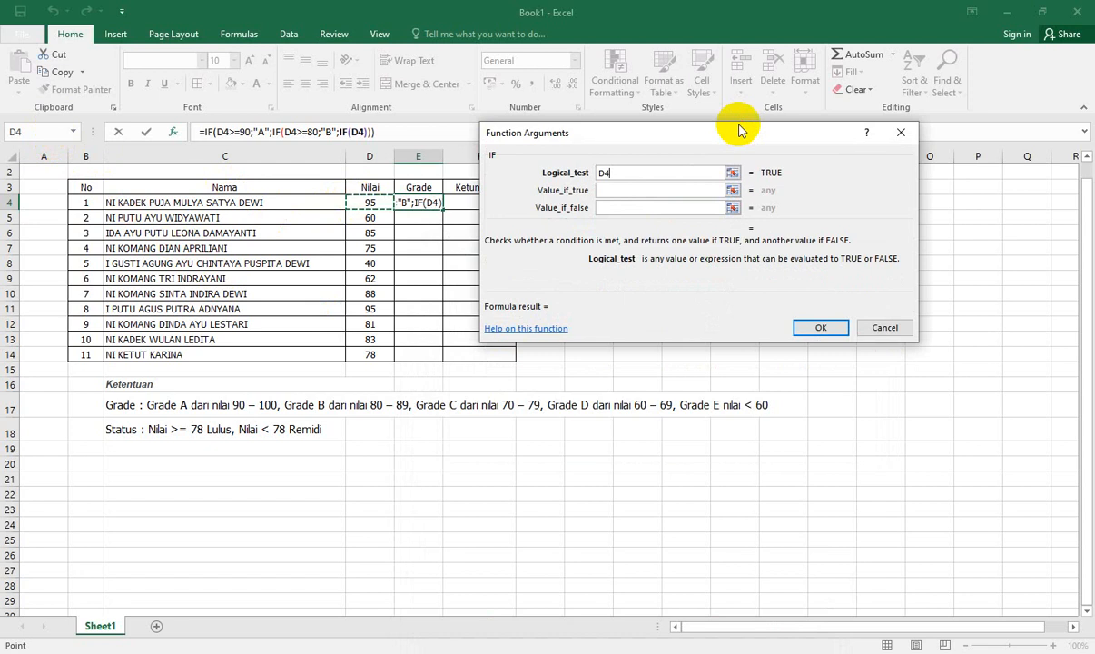
type(">=")
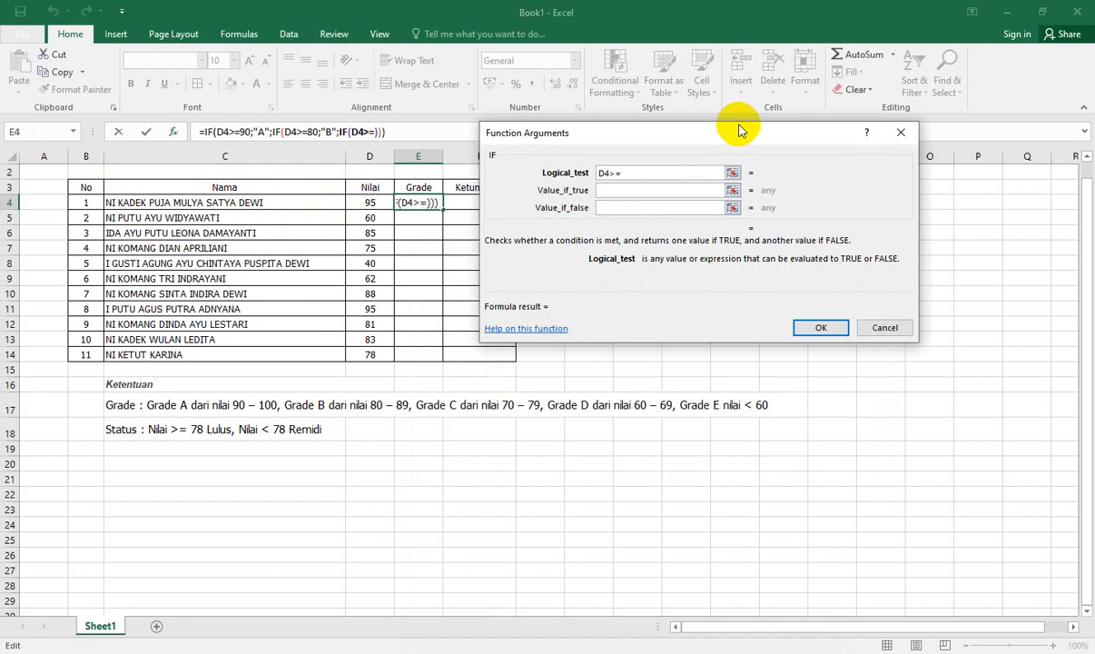
type("70")
left_click(664, 189)
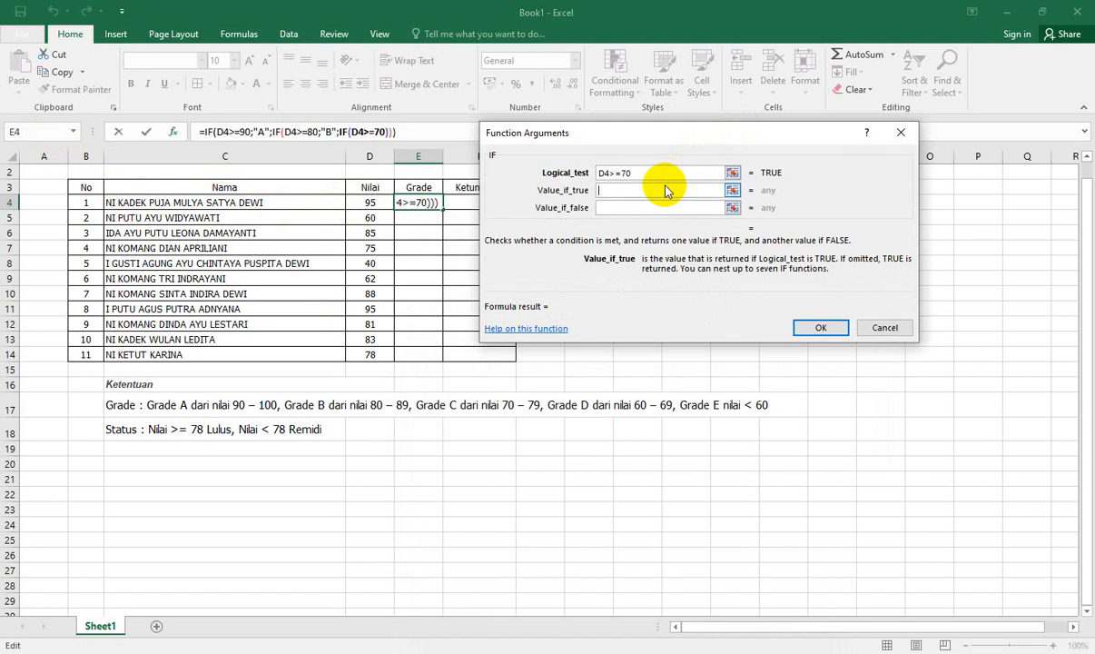
type("C")
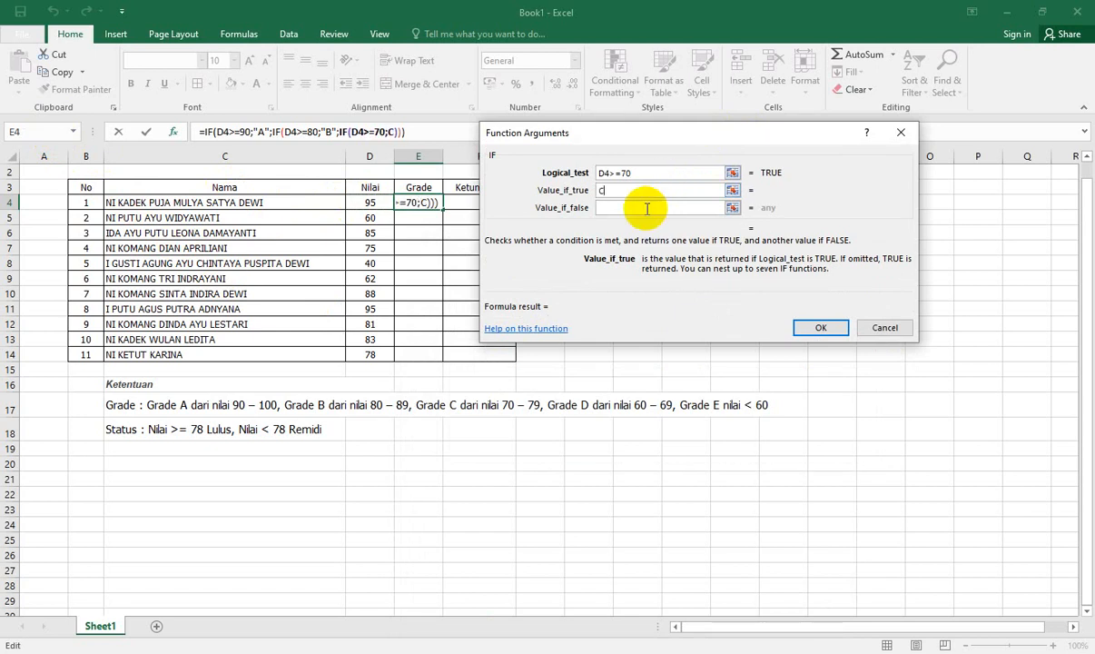
- Nest a fourth IF function testing D4>=60, returning D if true and E if false, and complete the E4 formula
key("Tab")
left_click(38, 130)
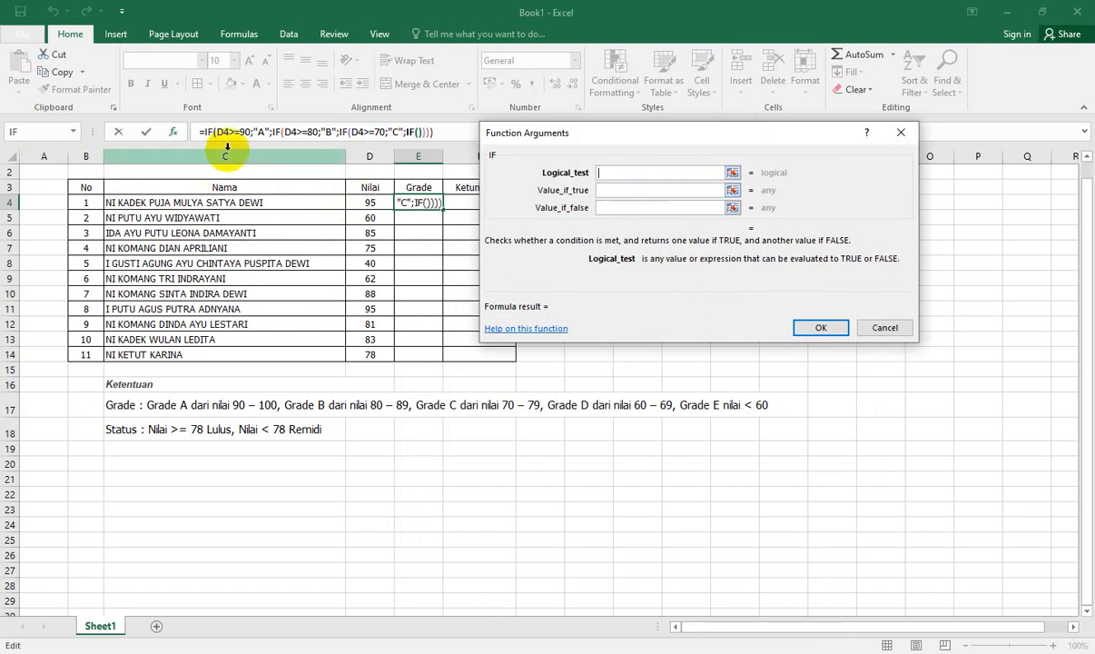
left_click(376, 202)
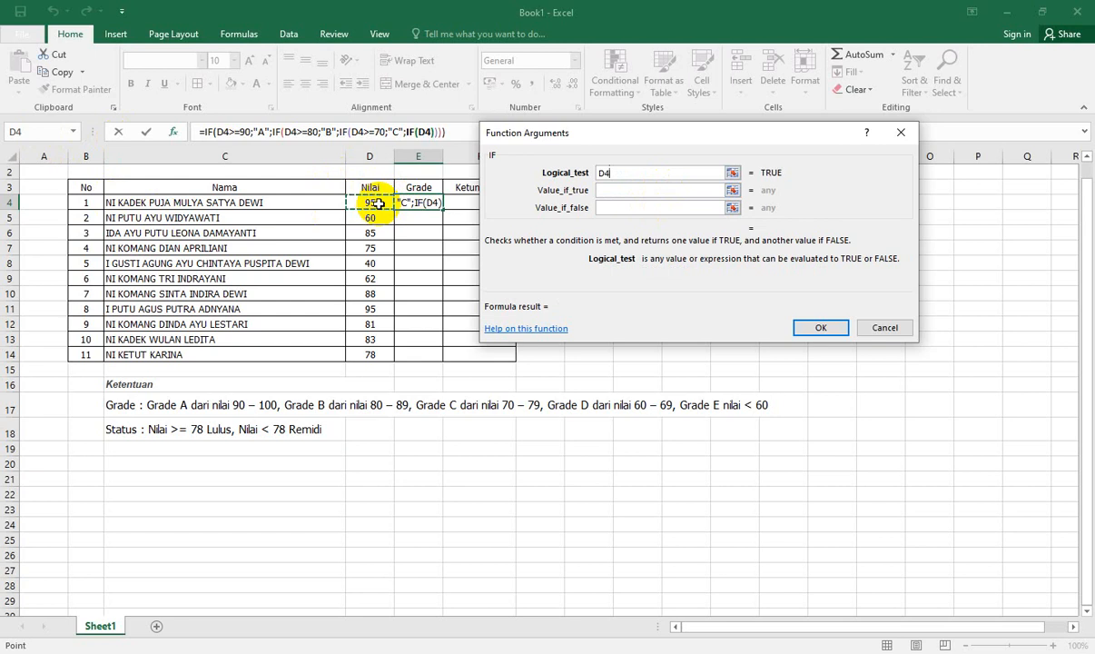
type(">")
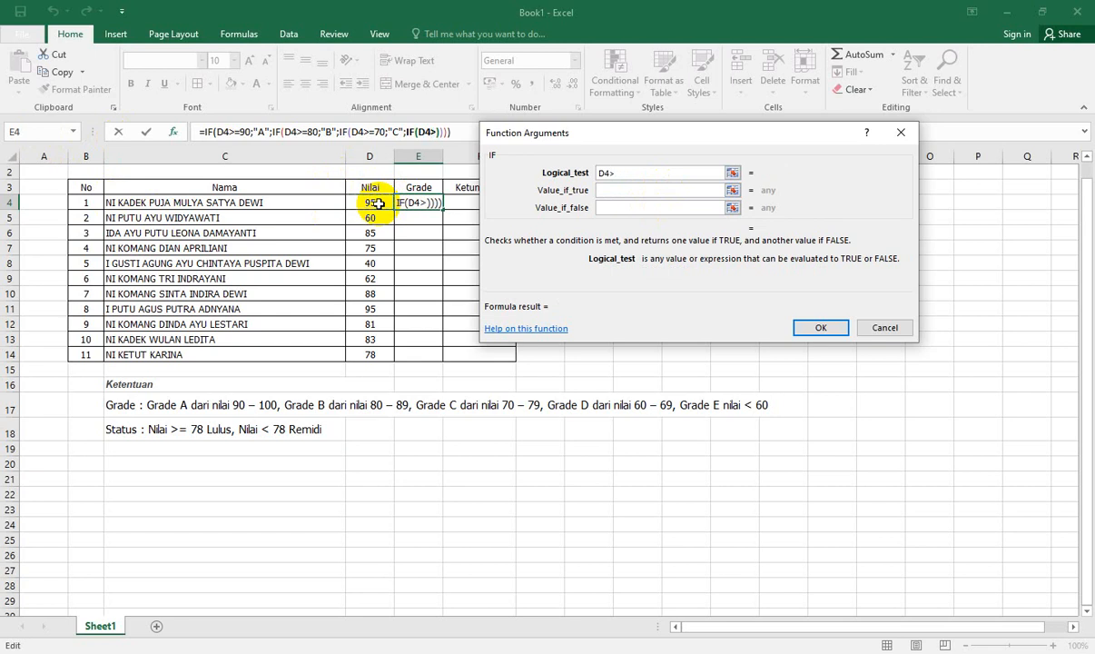
type("=60")
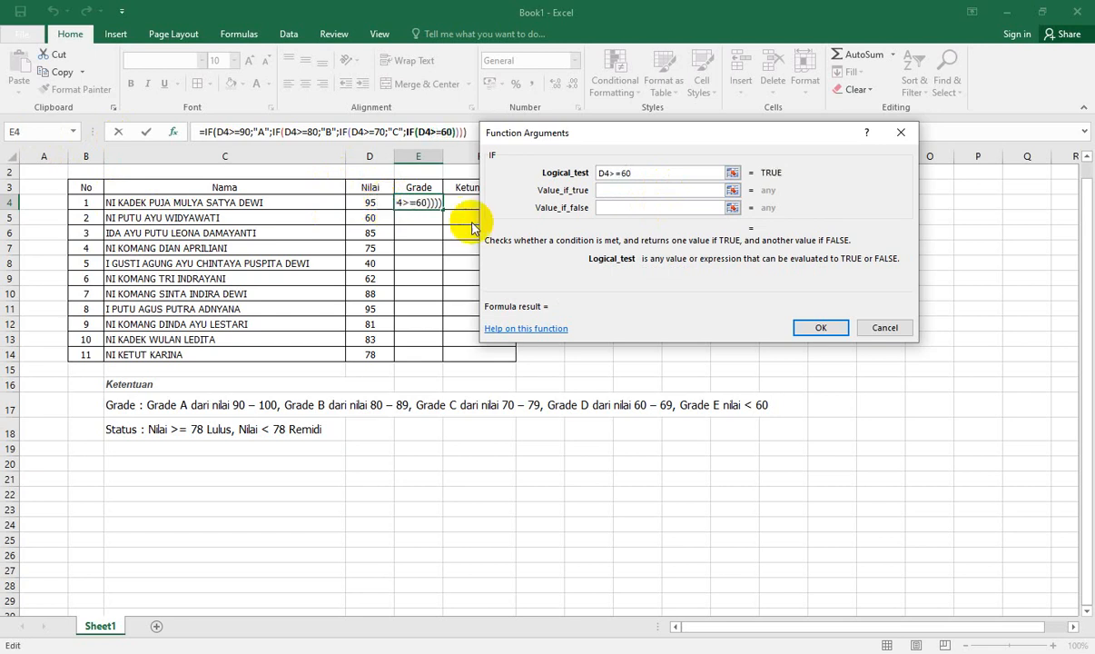
left_click(612, 191)
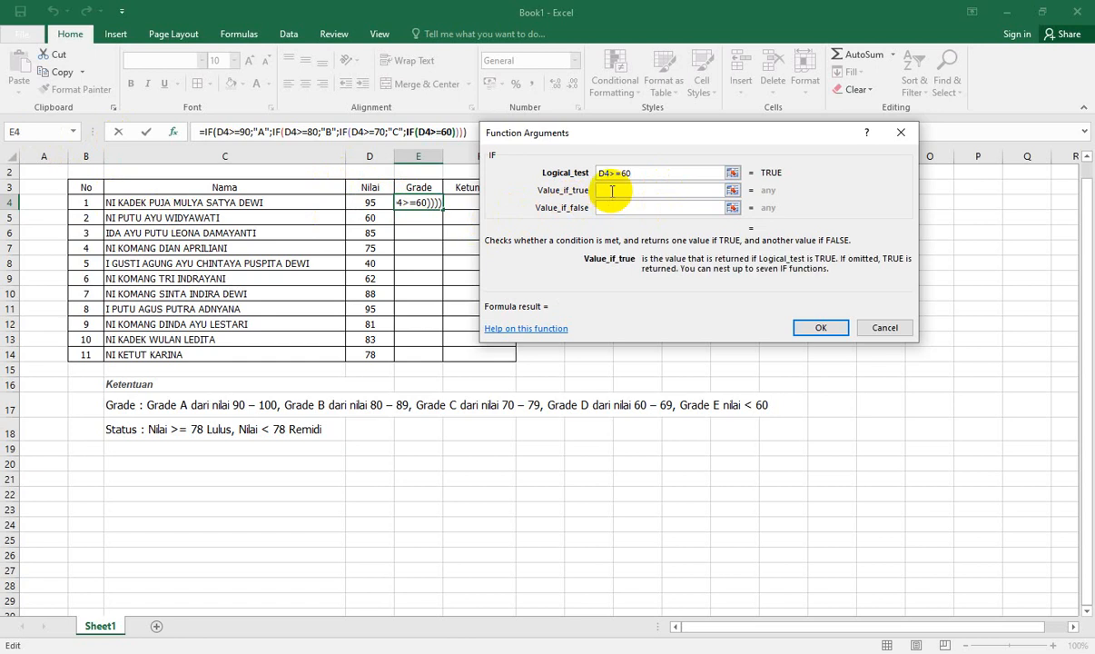
type("D")
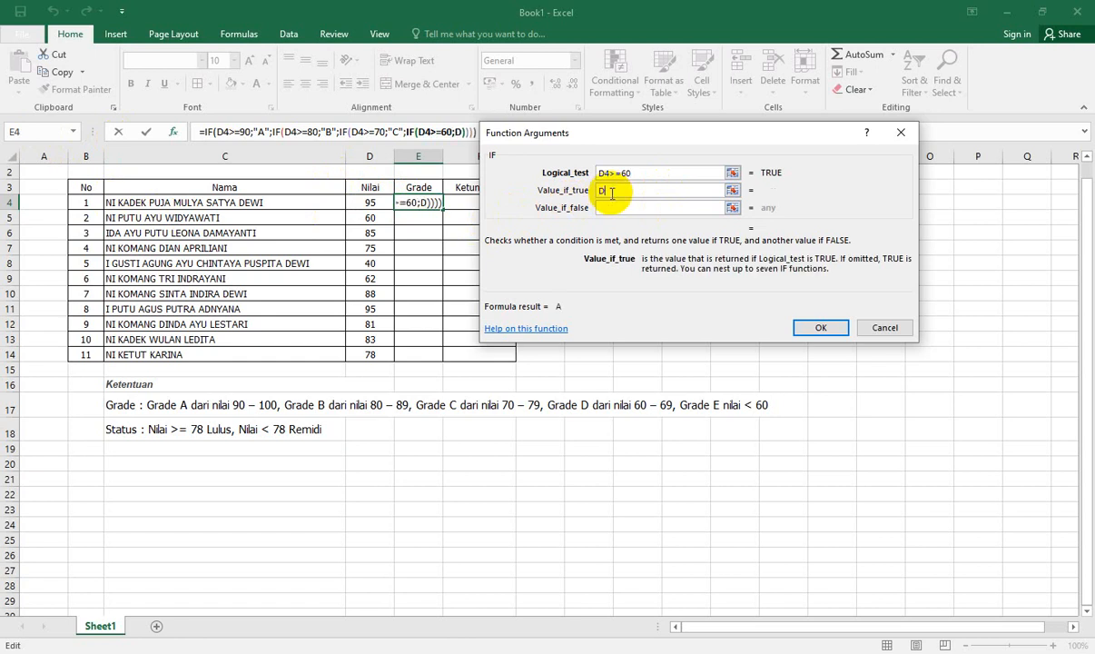
left_click(611, 208)
type("E")
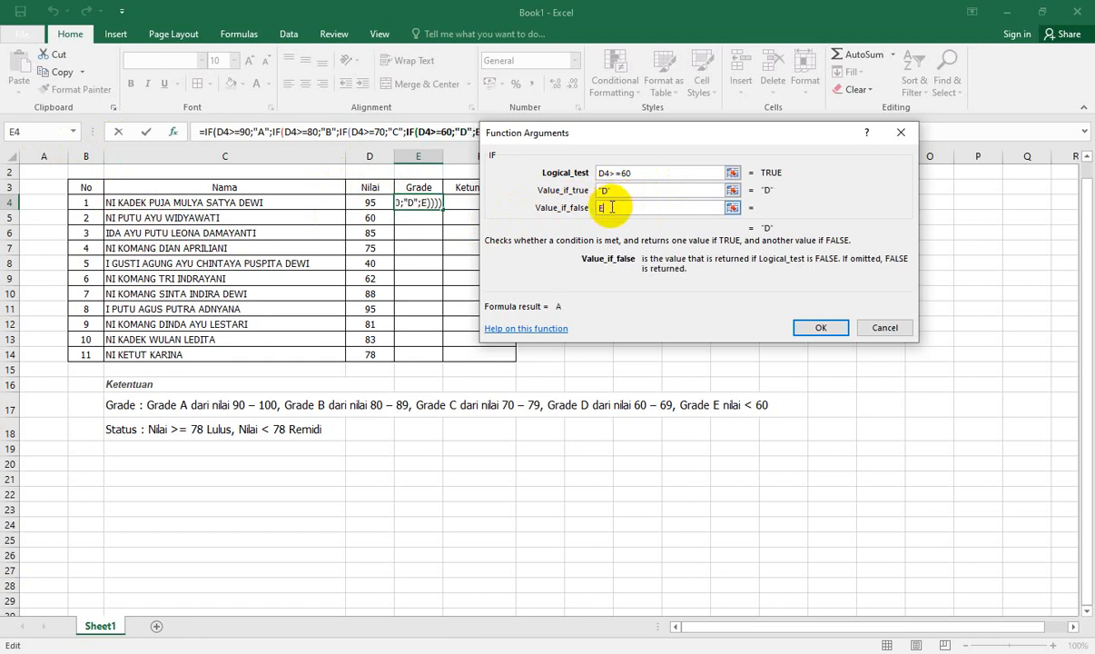
left_click(813, 322)
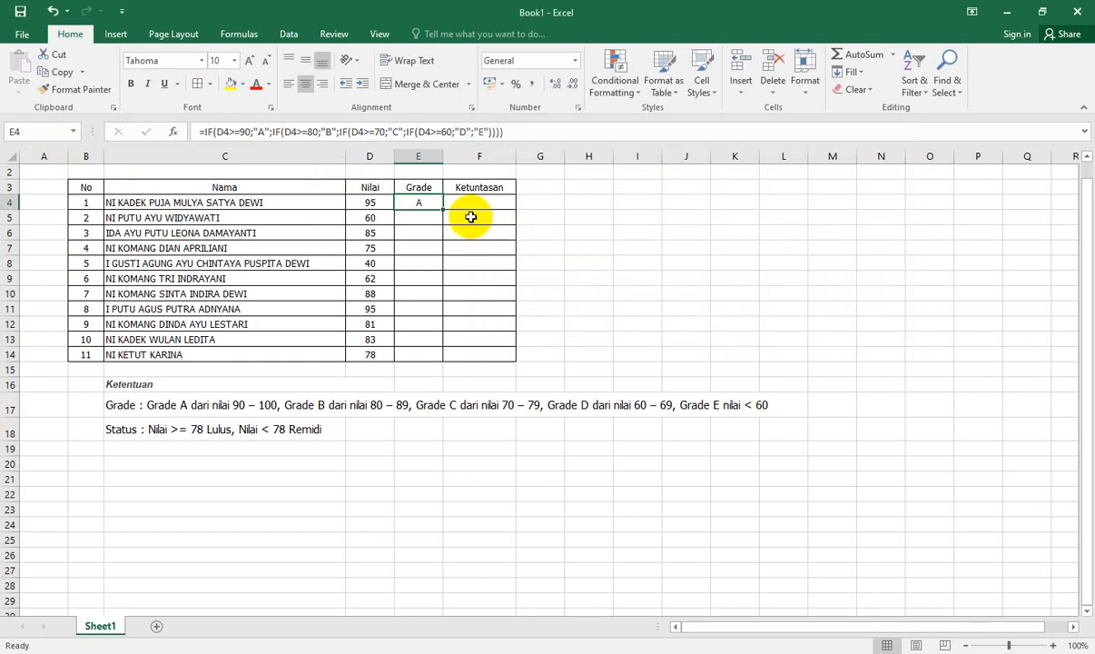
- Fill the grade formula from E4 down to E14 for all students
left_click_drag(443, 210, 438, 355)
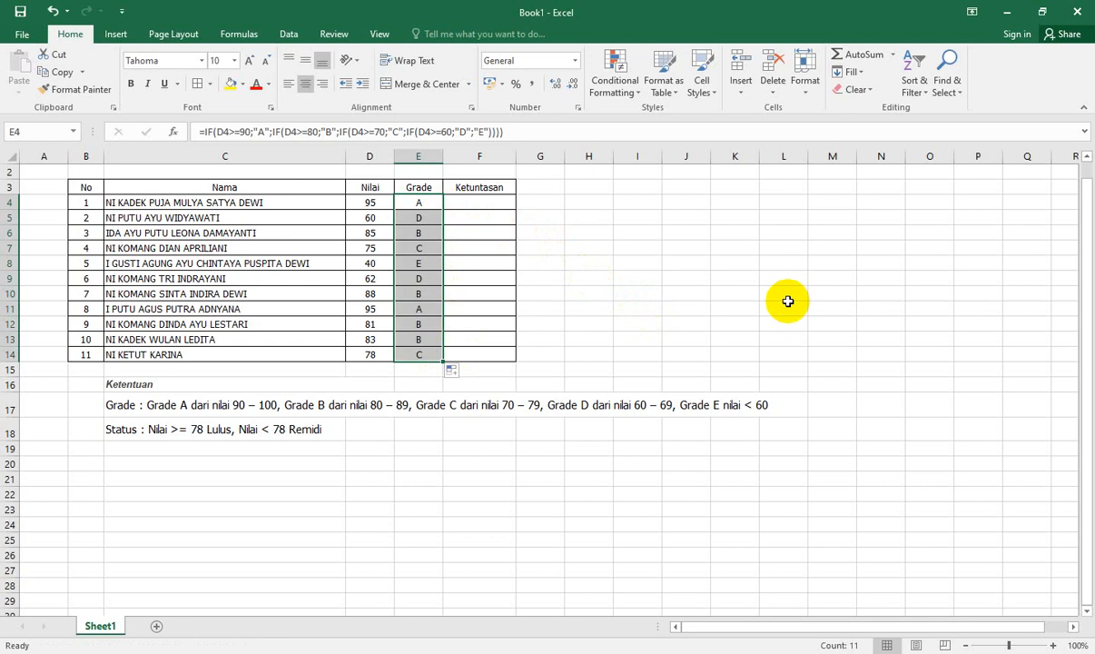
left_click(696, 293)
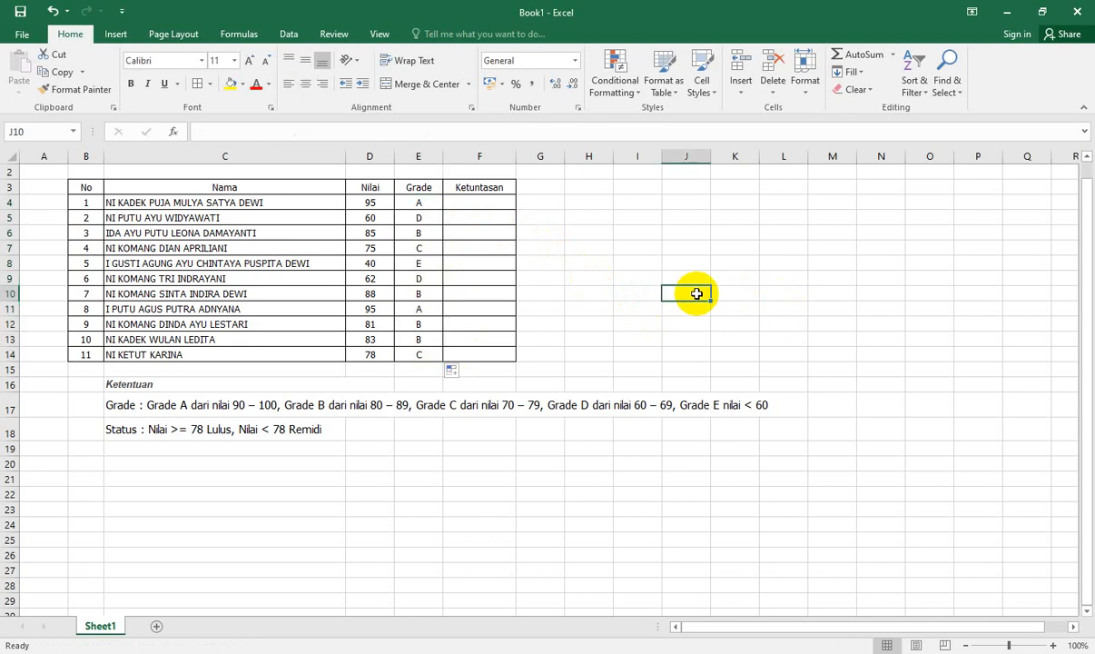
- Change the Nilai score in cell D14 to 50 to test the grade formula
left_click(367, 352)
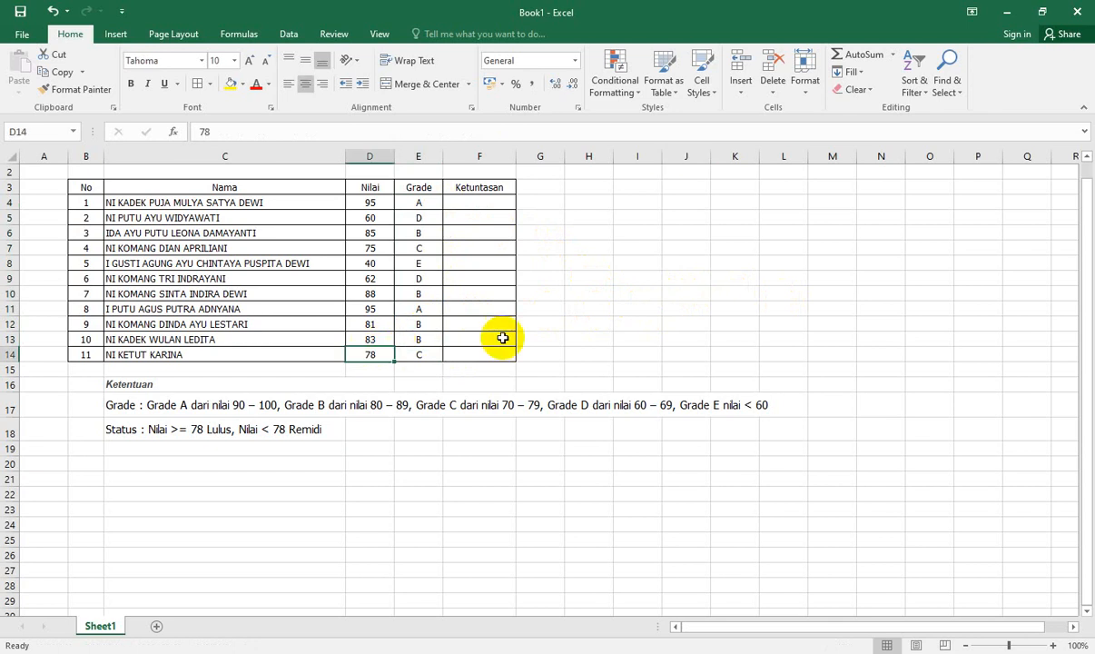
type("50")
key("Return")
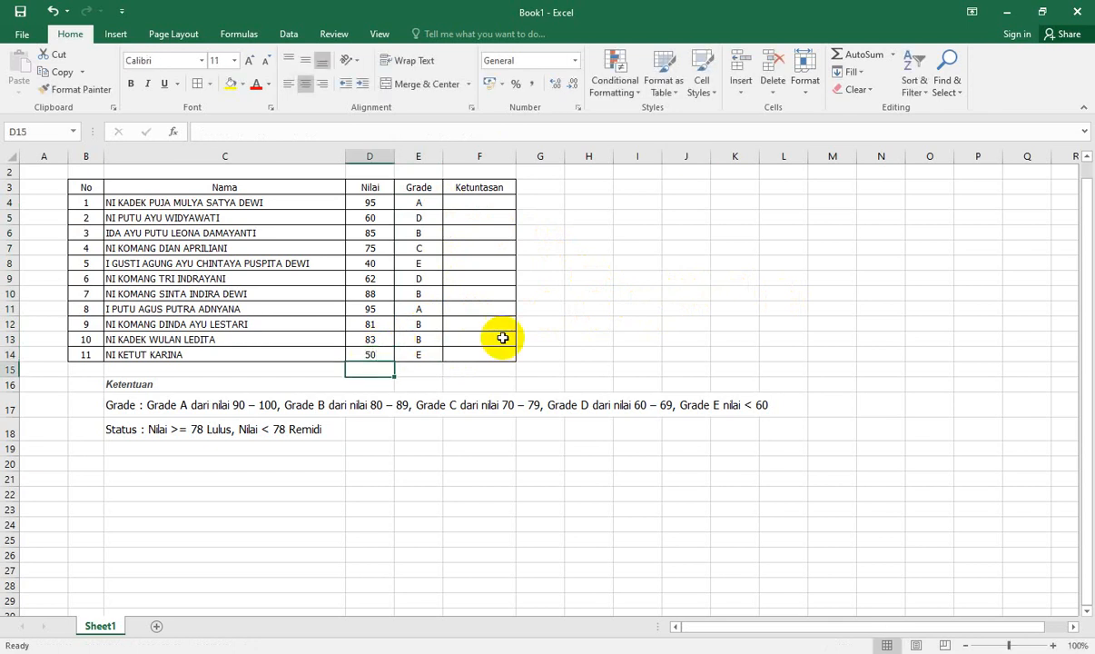
- Copy the Grade header from E3 into G3 and apply borders to cells G4 to G14
left_click(419, 354)
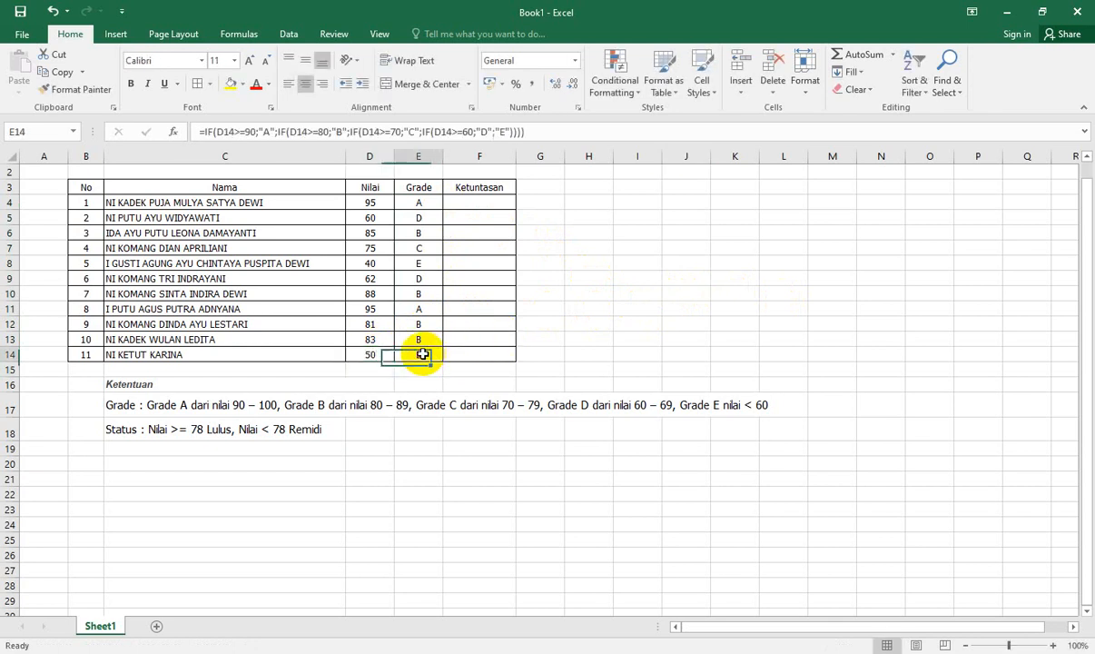
left_click(415, 202)
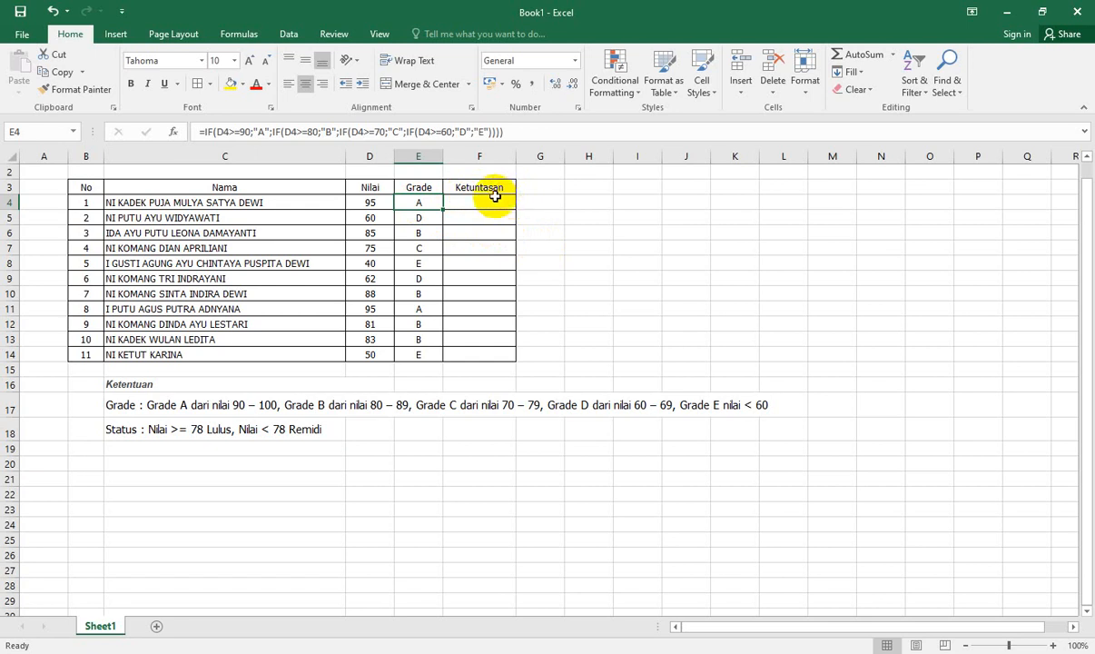
left_click(544, 185)
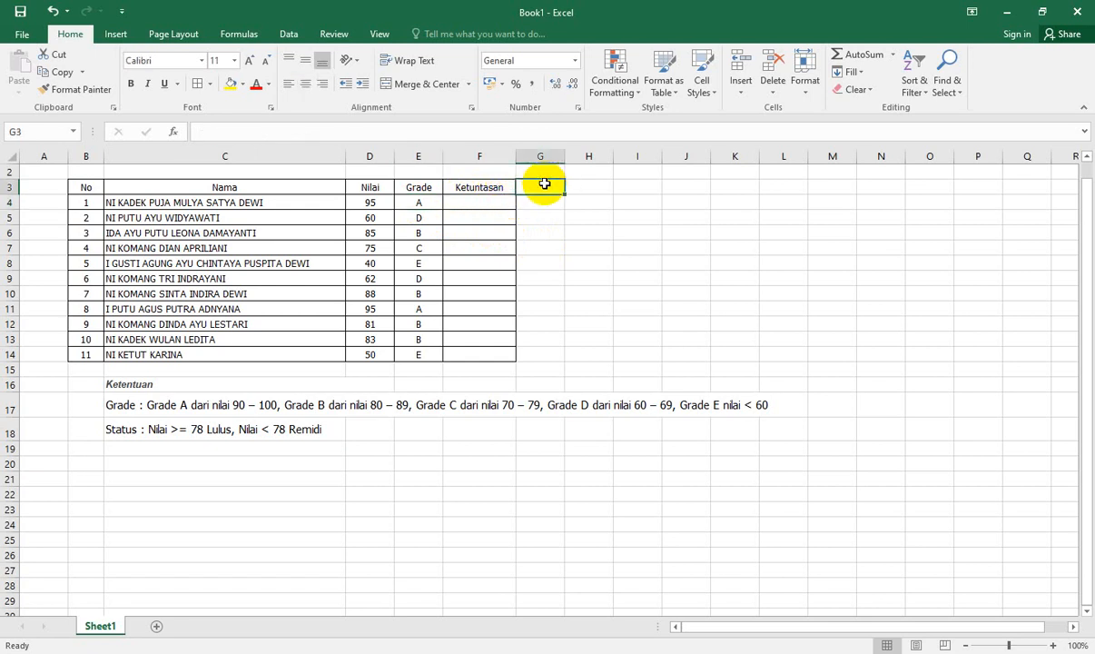
left_click(425, 189)
key("ctrl+c")
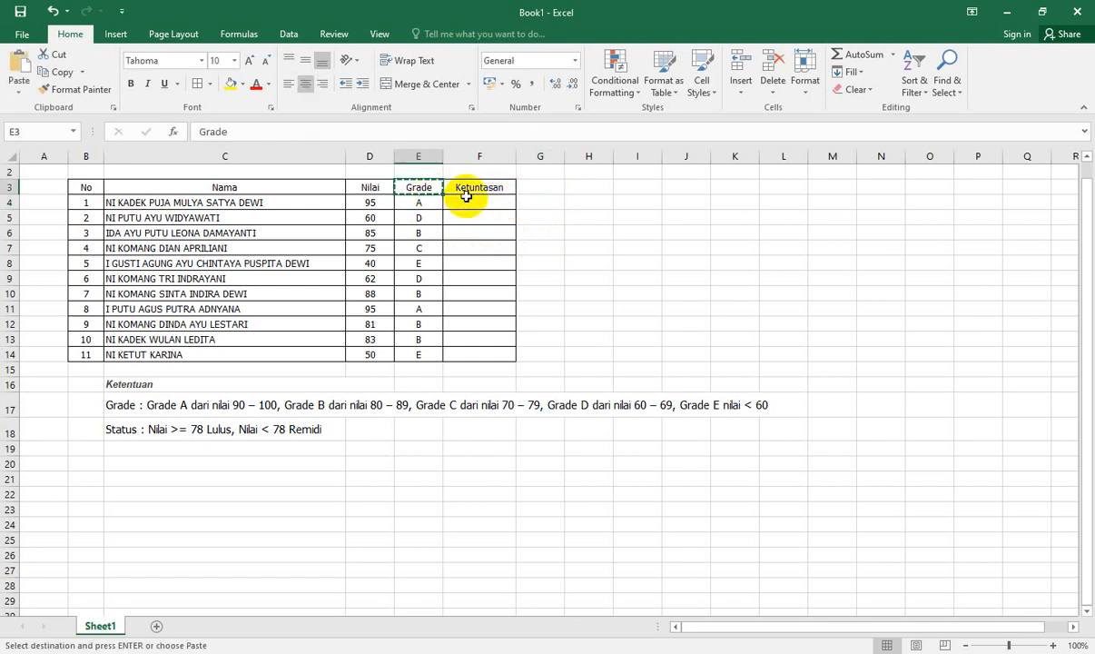
left_click(538, 186)
key("Return")
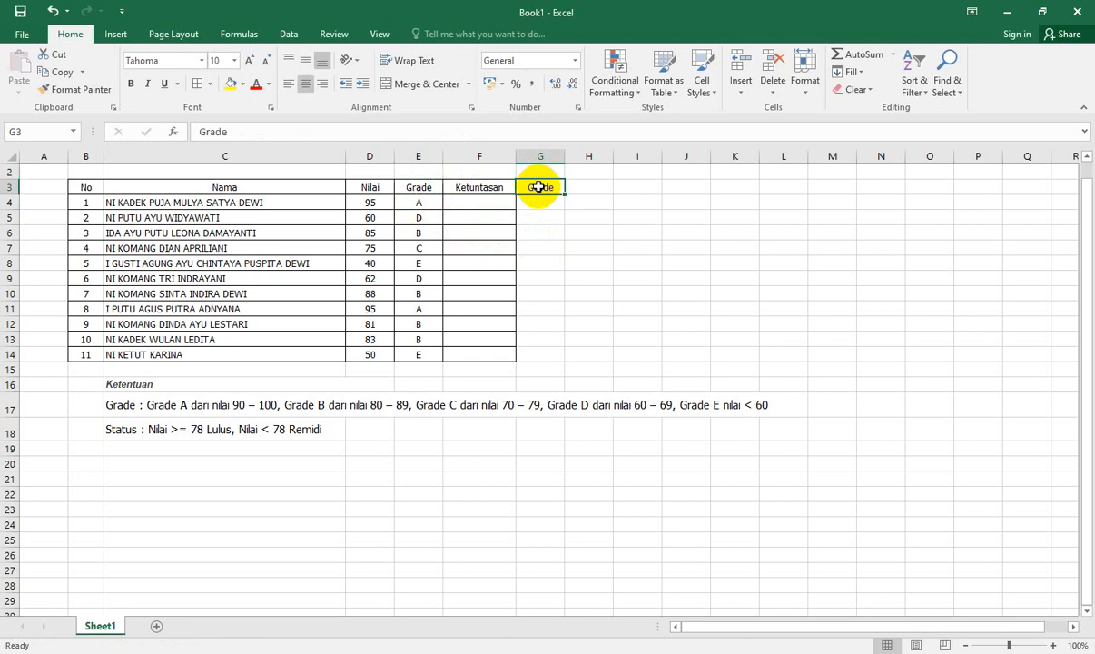
left_click_drag(551, 204, 535, 360)
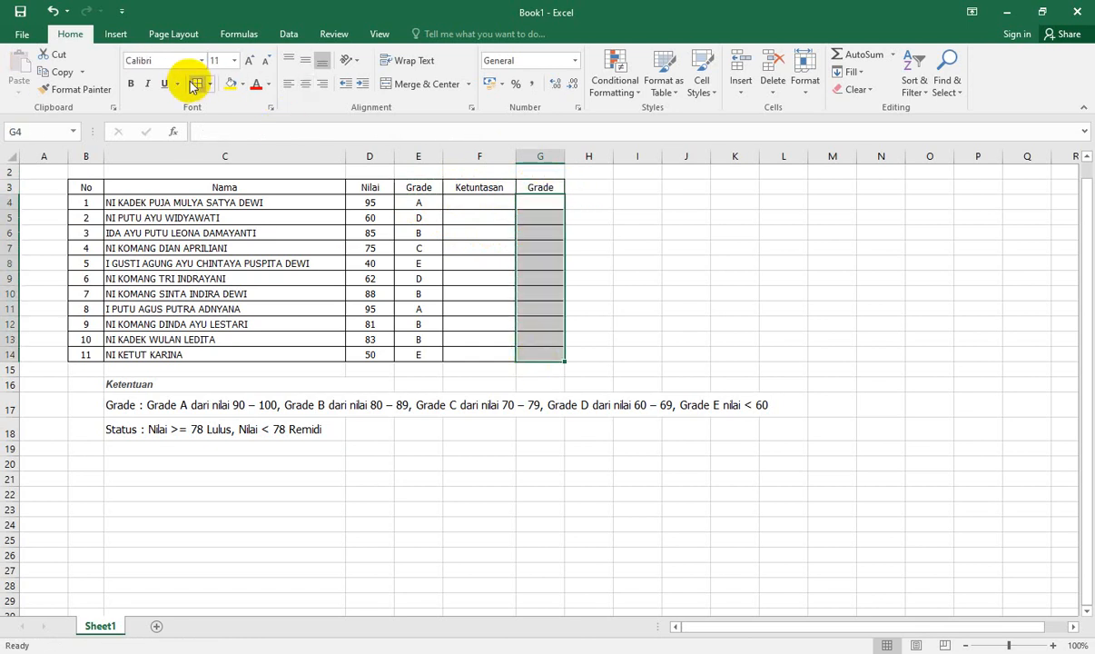
- Start an IF formula in G4 that tests D4>=90 and returns A if true
left_click(541, 203)
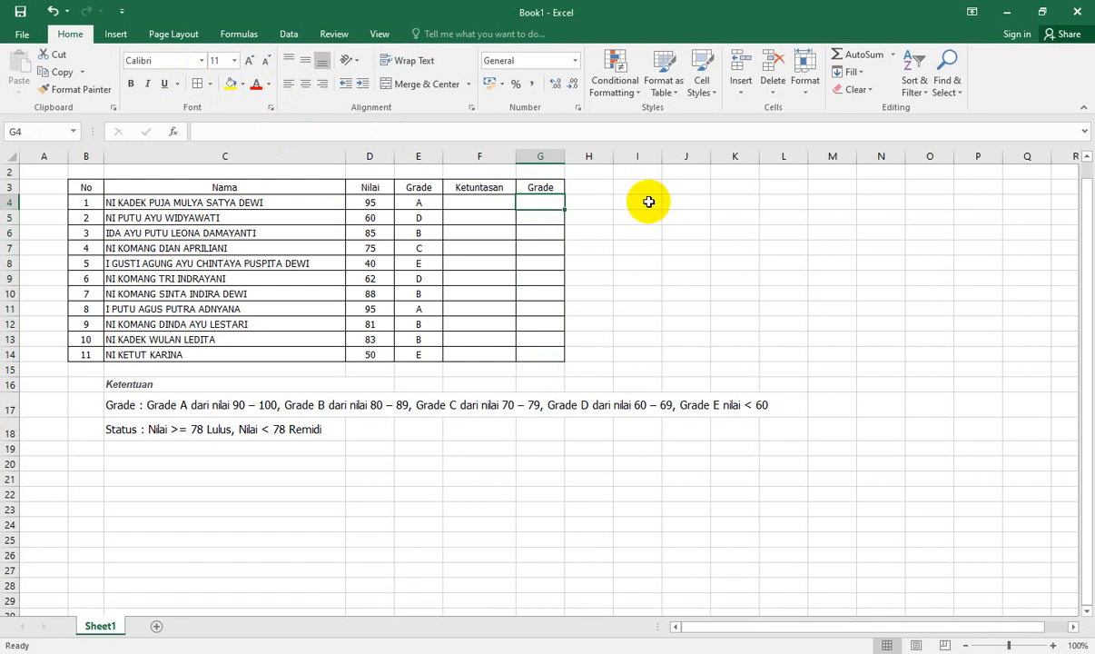
type("=IF")
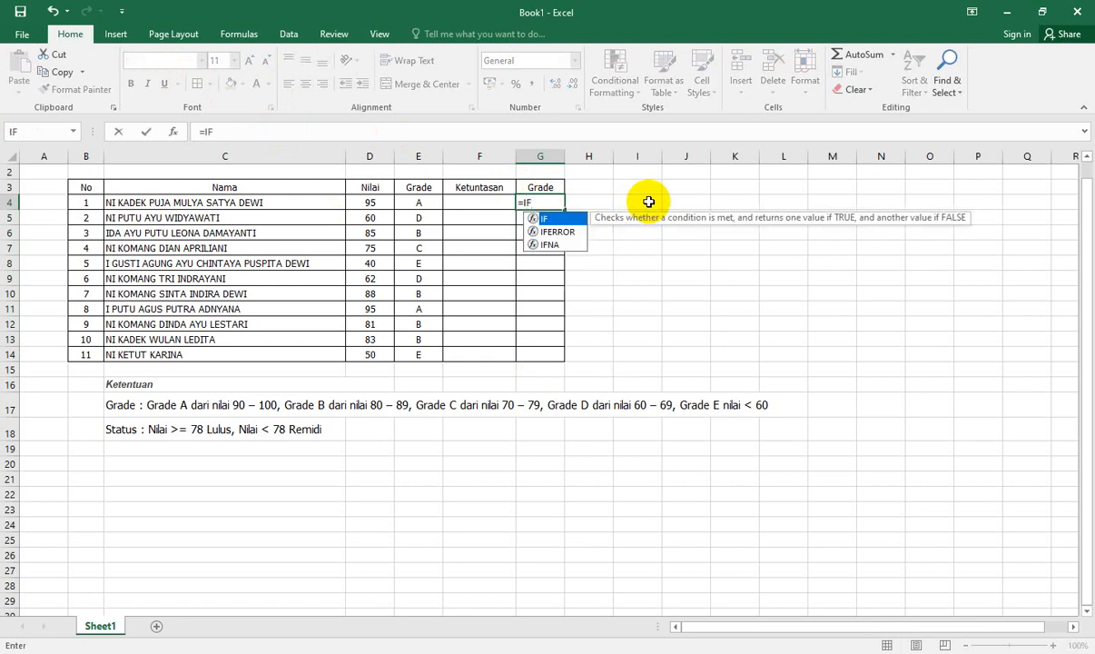
type("(")
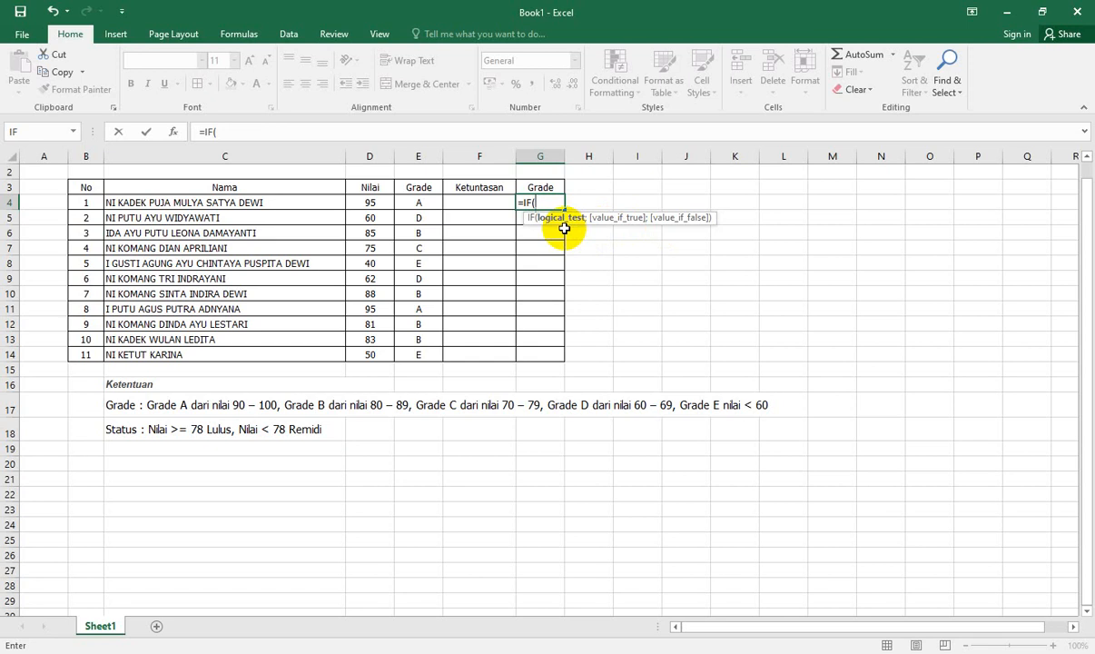
left_click(374, 202)
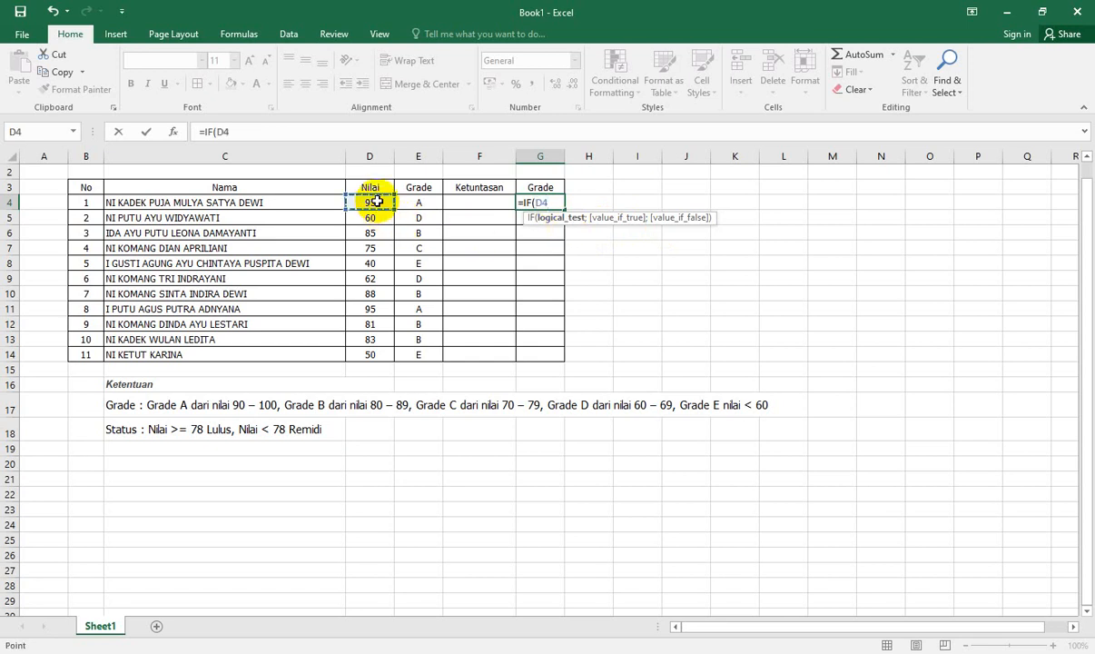
type(">=90")
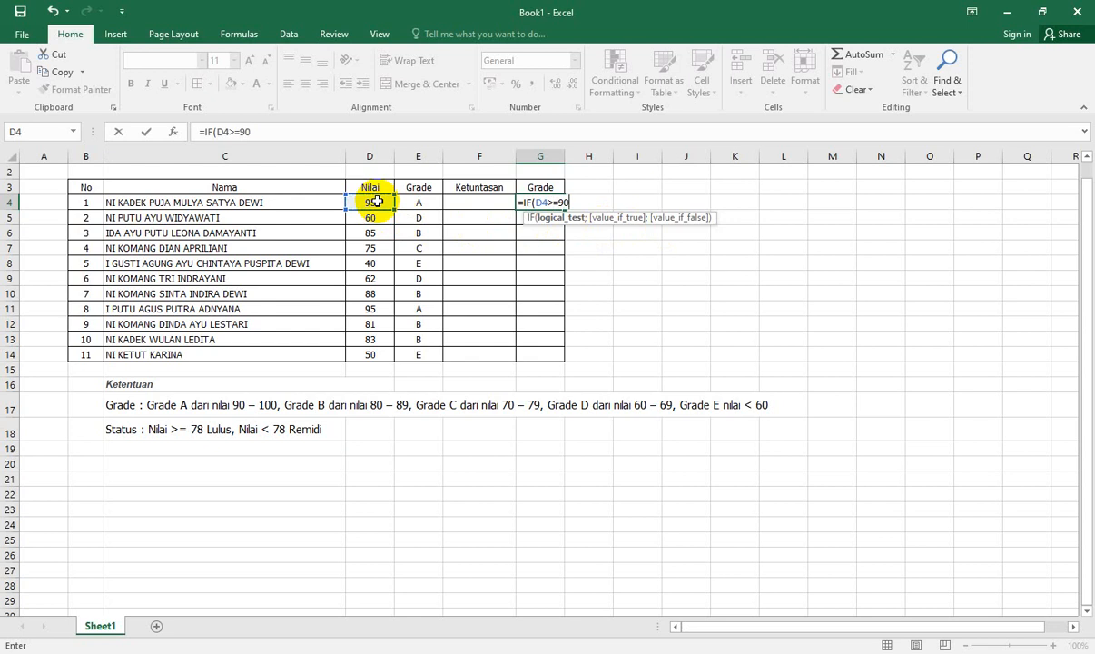
type(";")
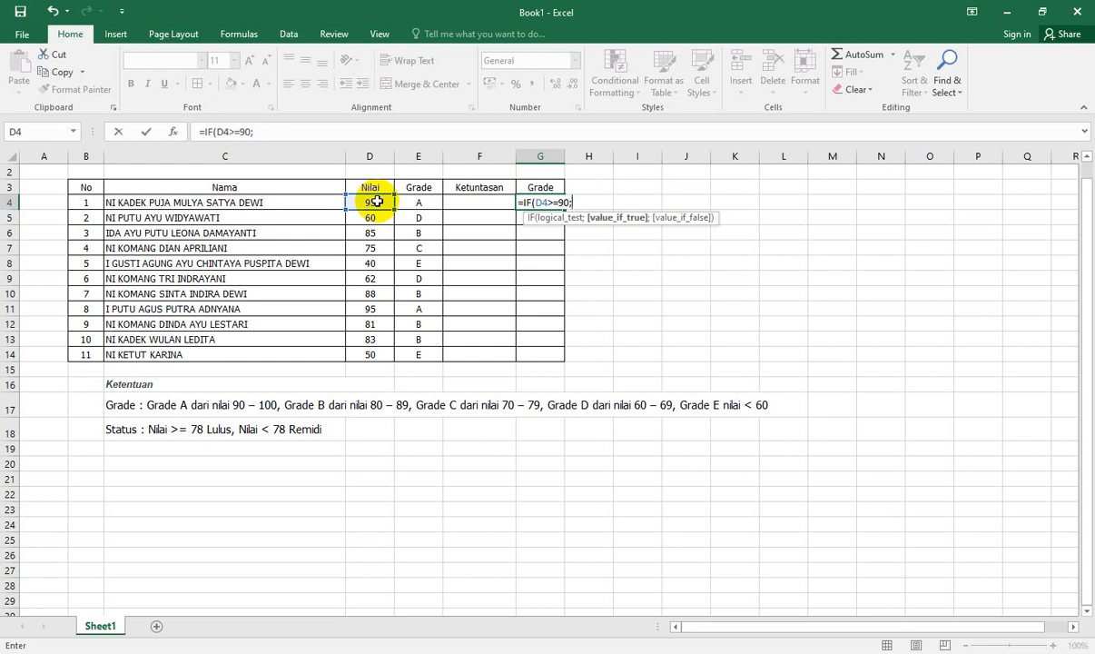
type("\"A\";")
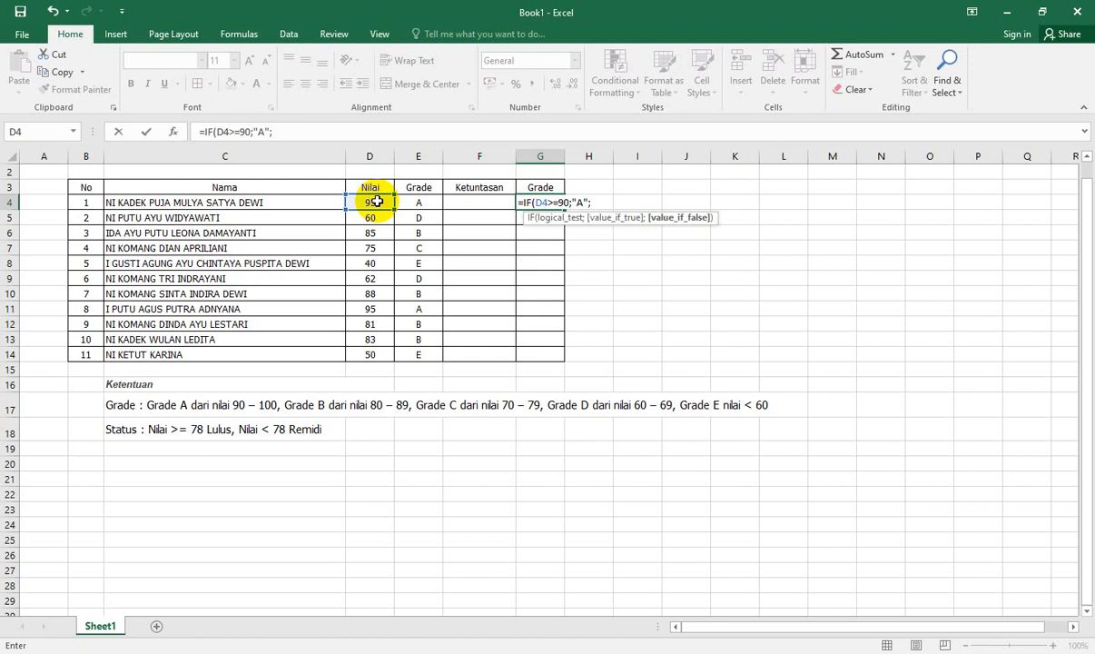
- Nest a second IF function in the G4 formula as the value if false, testing D4>=80 and returning B if true
type("IF")
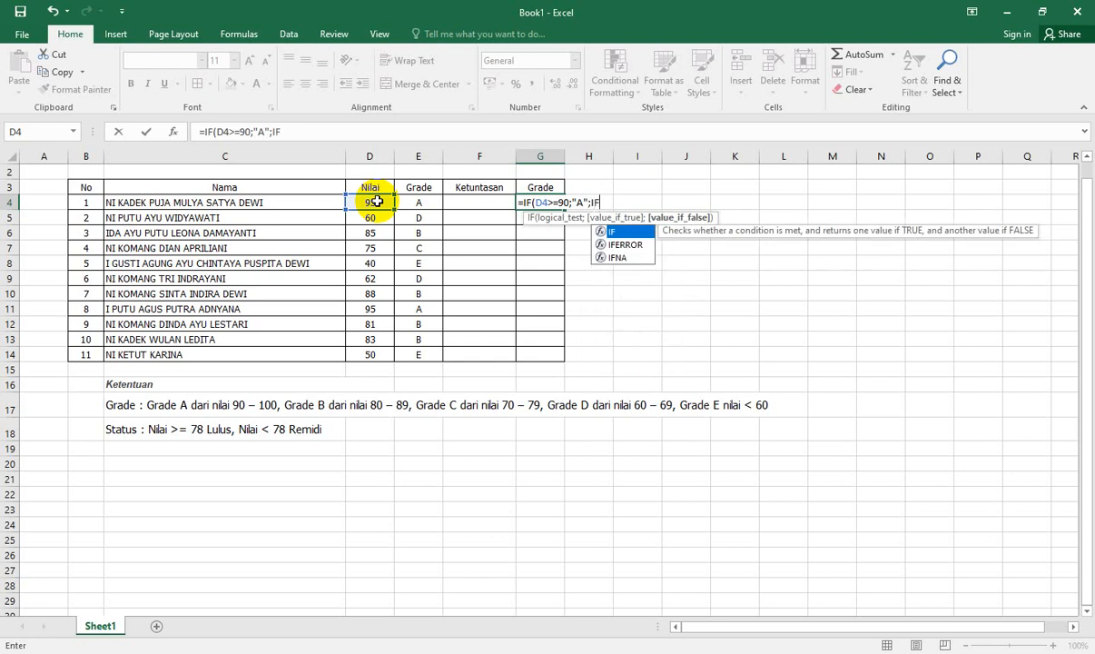
type("(")
left_click(376, 202)
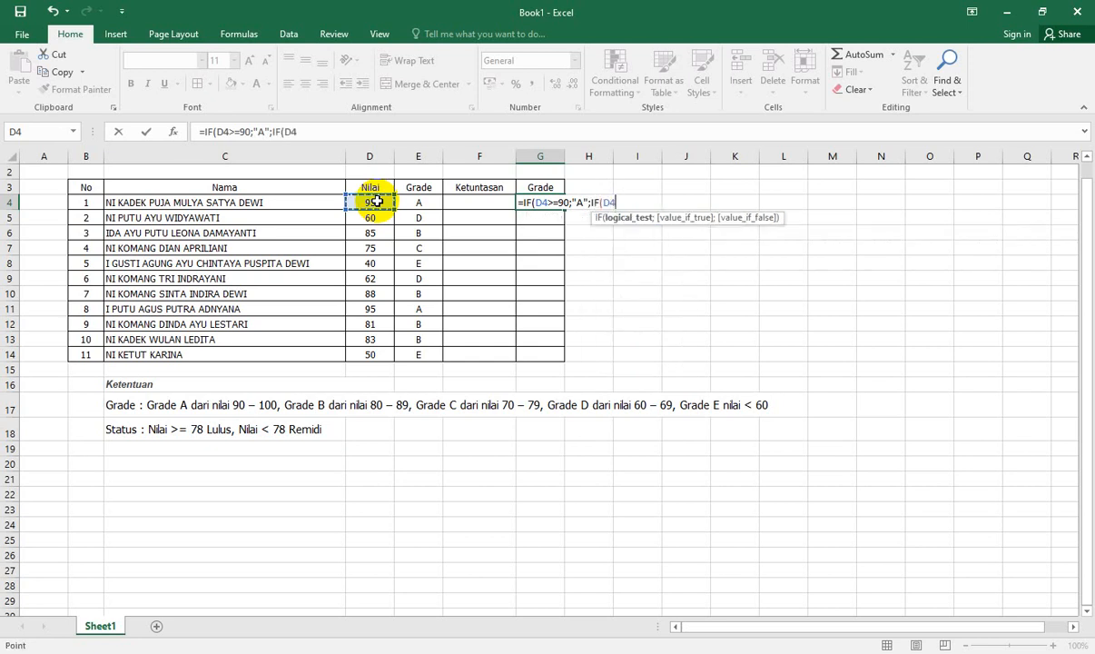
type(">=80;\"")
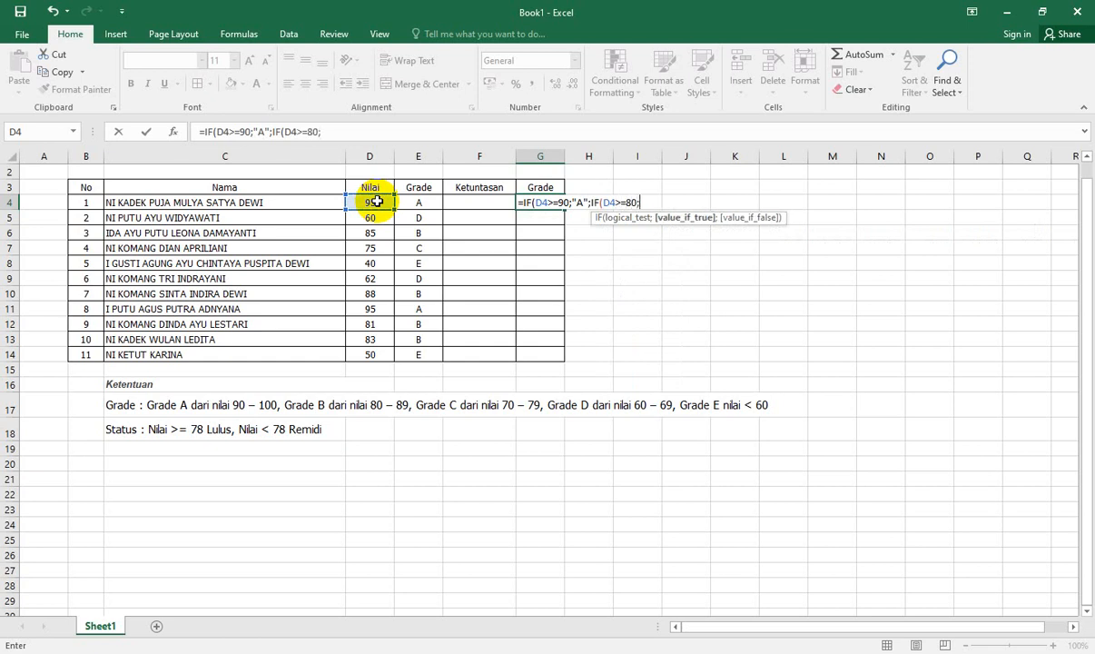
type("B\";")
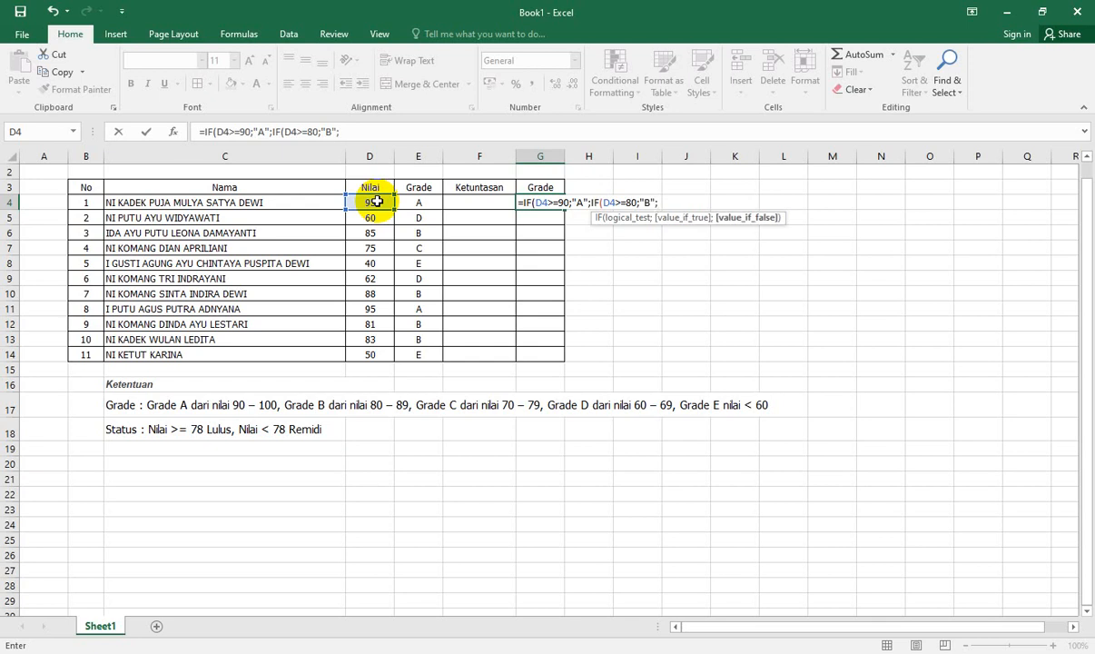
- Nest a third IF function in the G4 formula, testing D4>=70 and returning C if true
type("IF(")
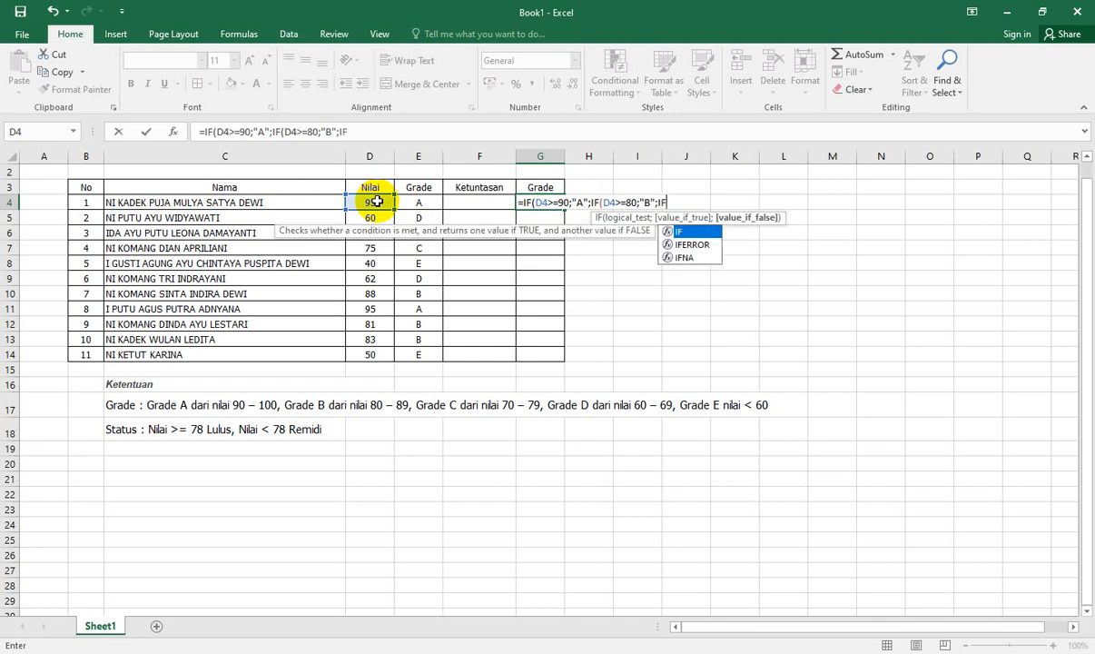
left_click(377, 202)
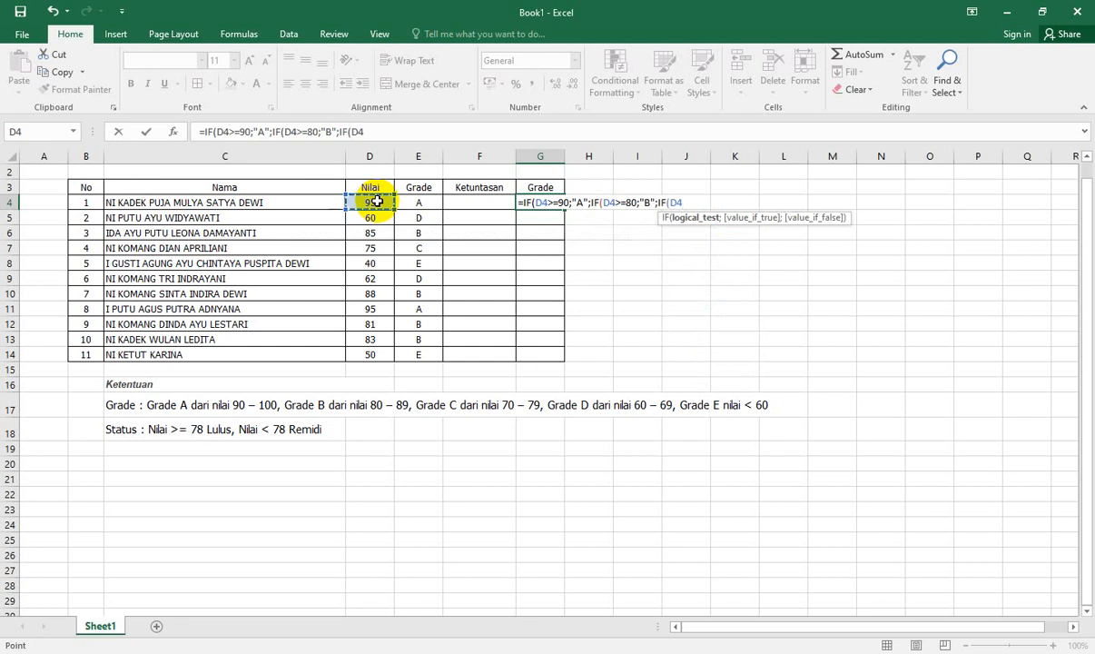
type(">=70;\"")
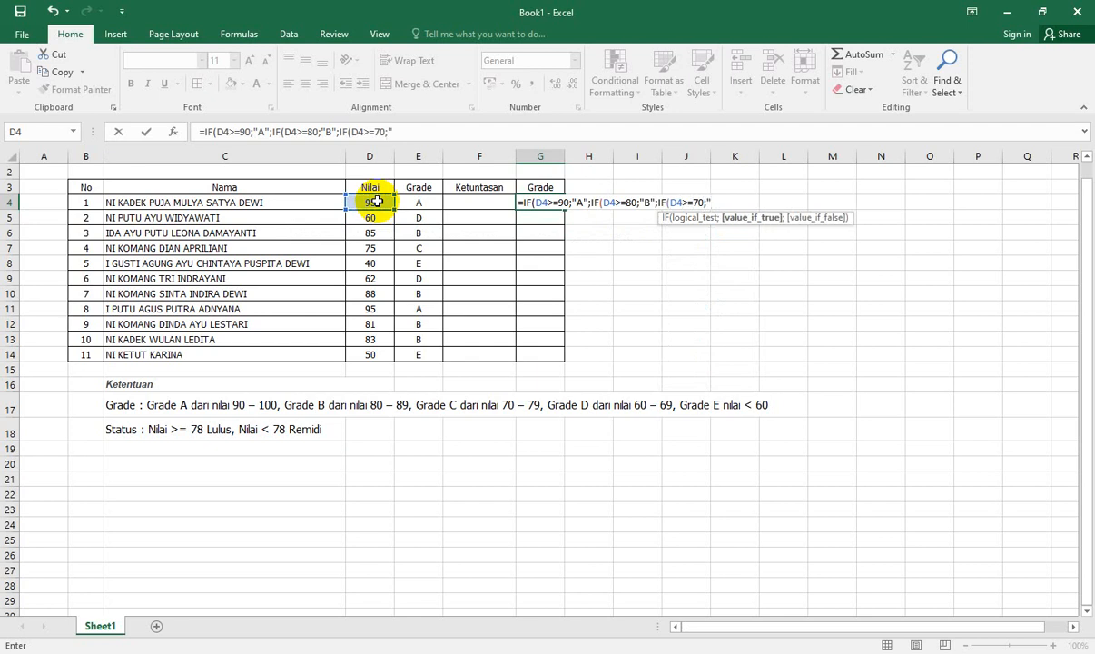
type("C\"")
type(";")
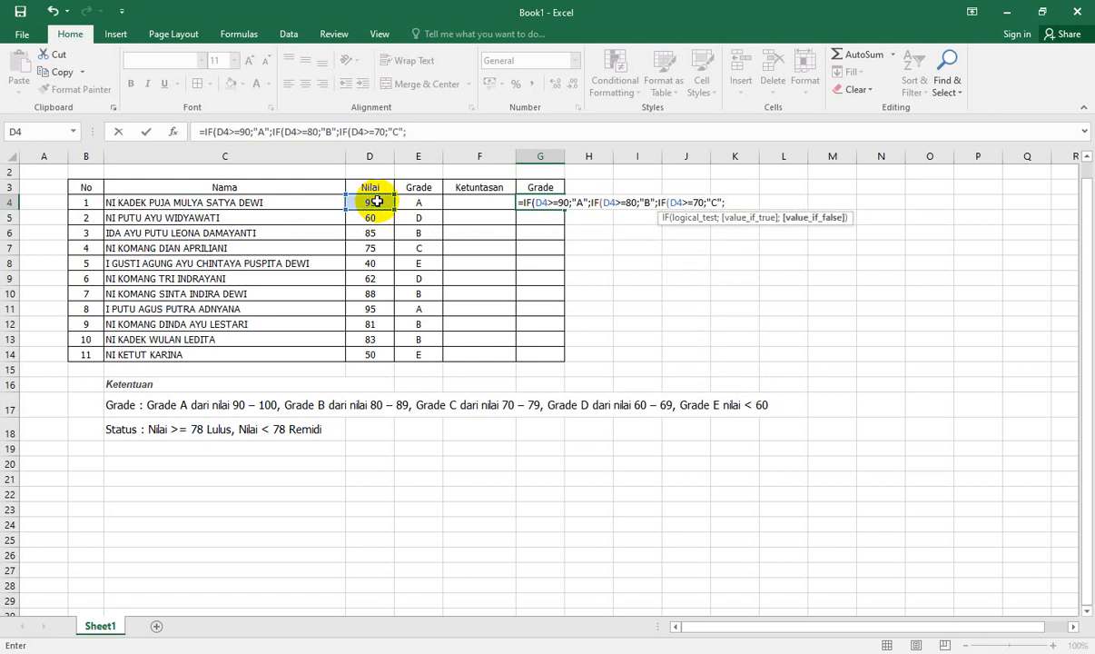
- Nest a fourth IF function testing D4>=60, returning D if true and E if false, and complete the G4 formula
type("IF(")
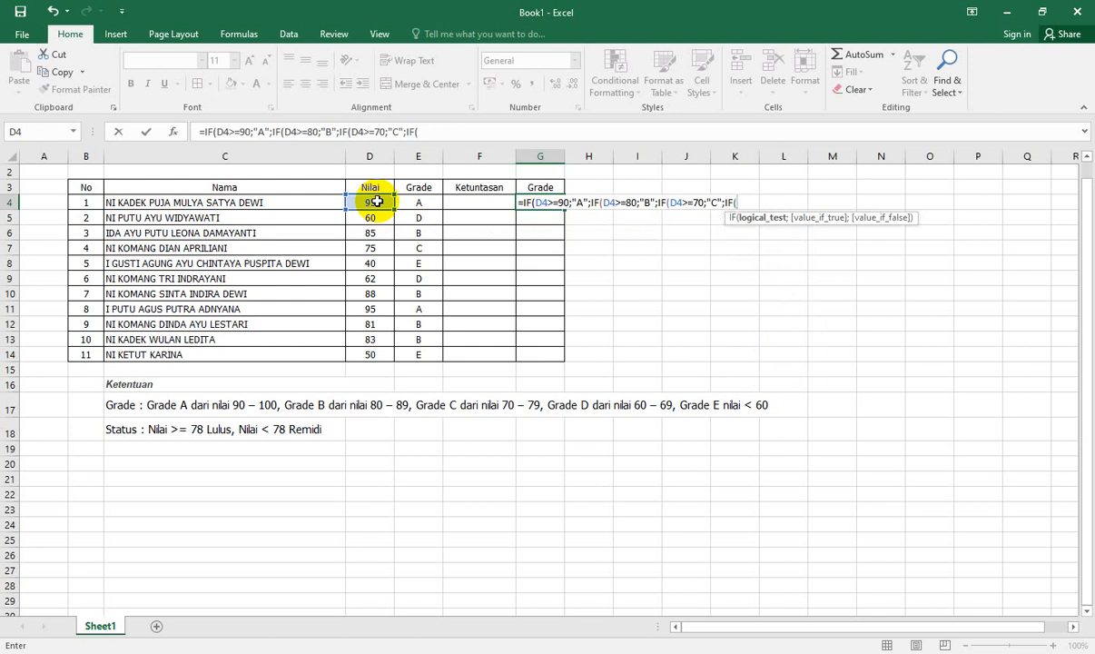
left_click(377, 200)
type(">=60")
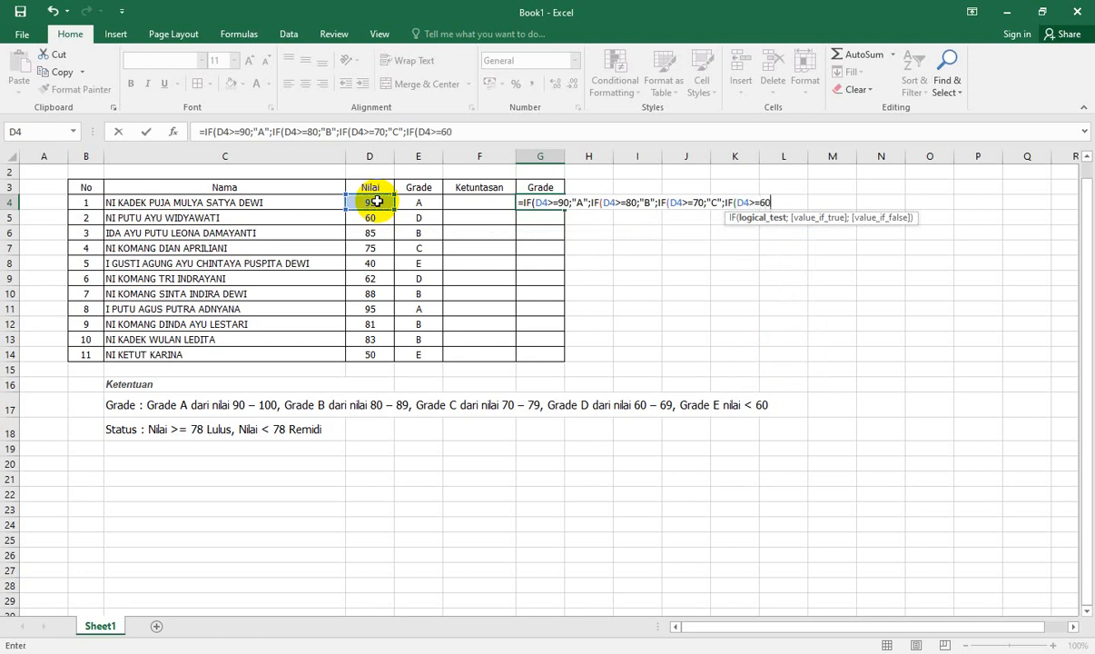
type(";")
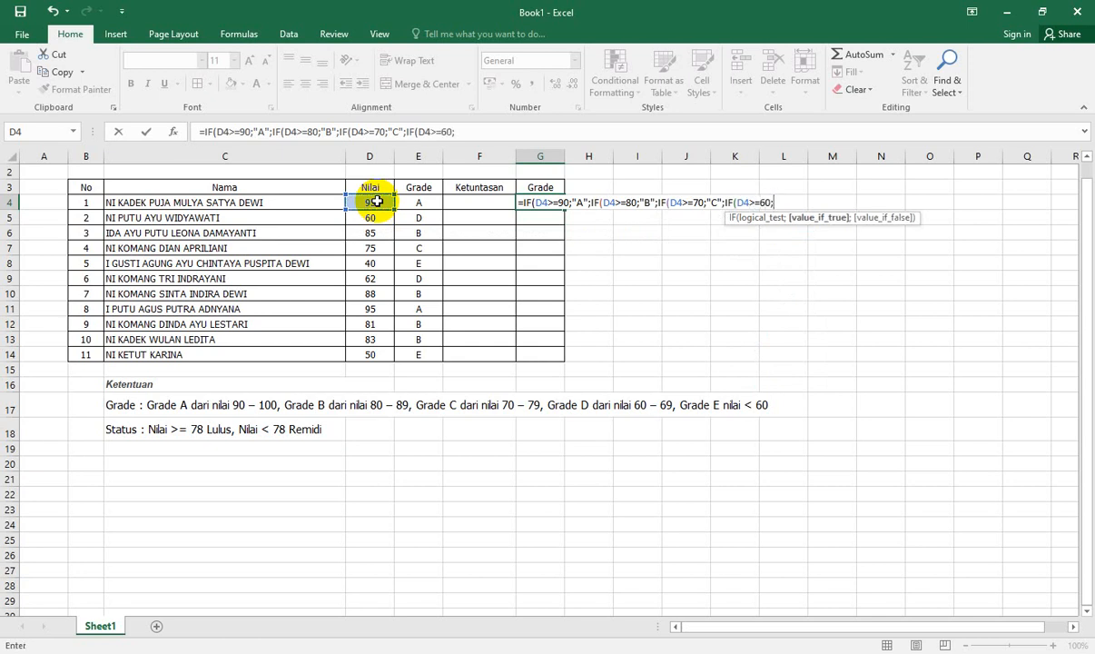
type("\"D\";\"")
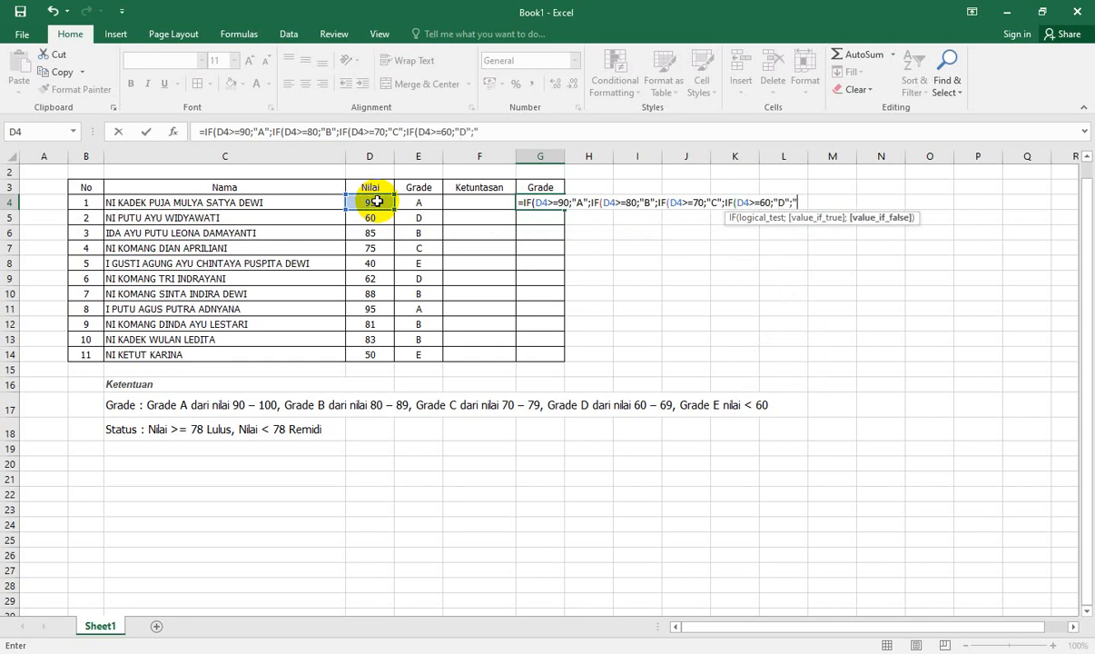
type("E\")")
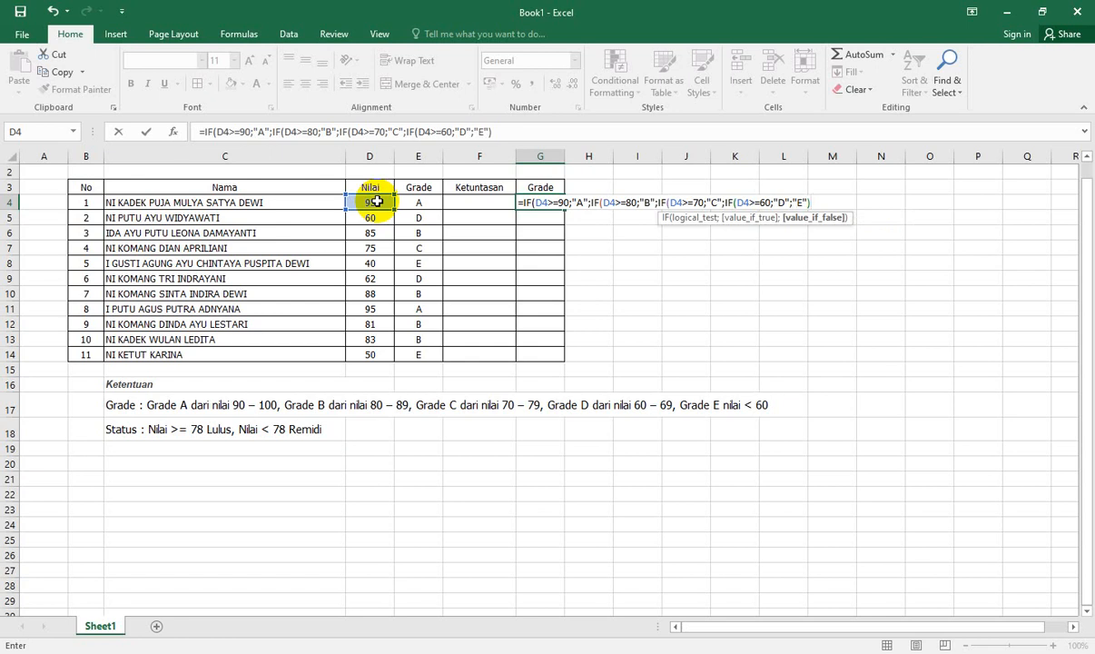
type(")")
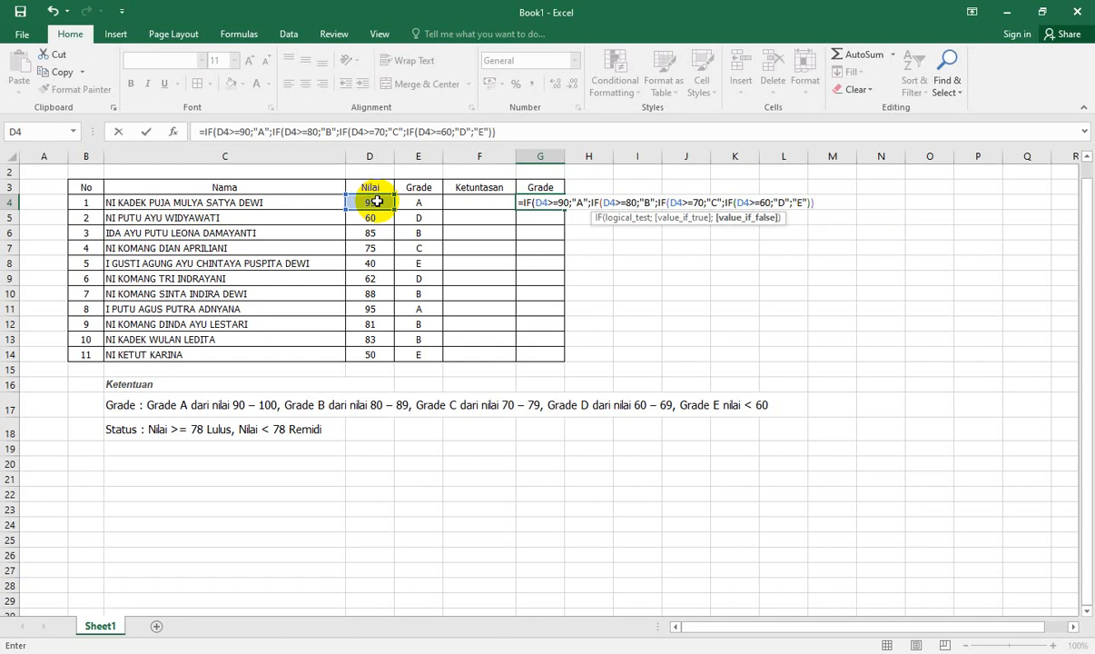
type(")")
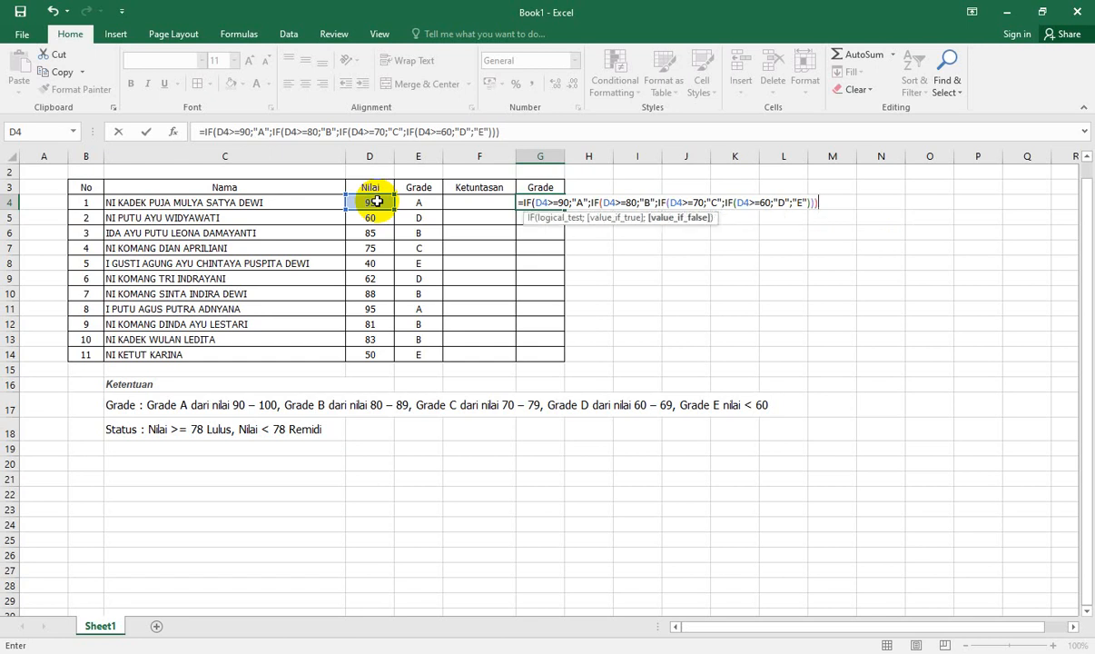
type(")")
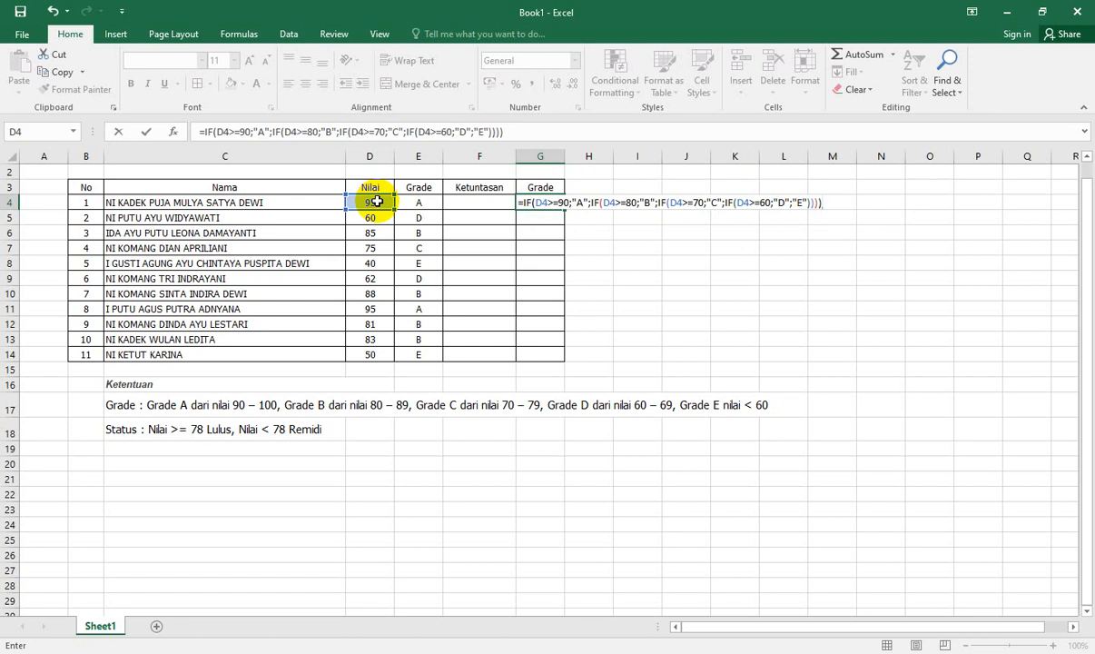
key("Return")
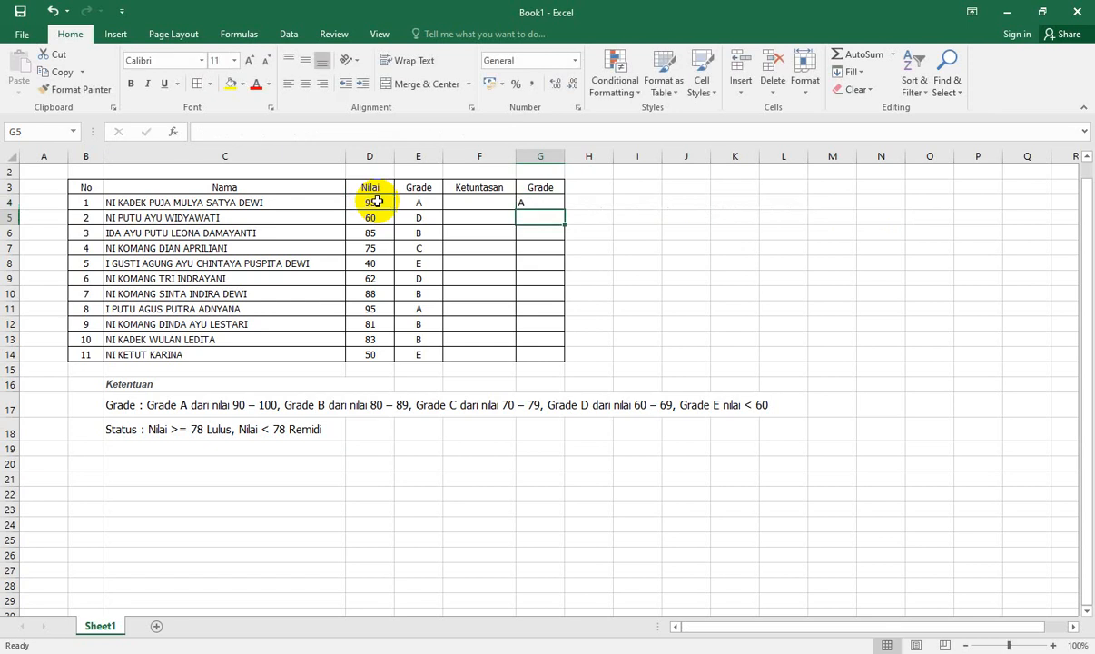
- Center the grade in G4 horizontally and fill its formula down to G14
left_click(525, 204)
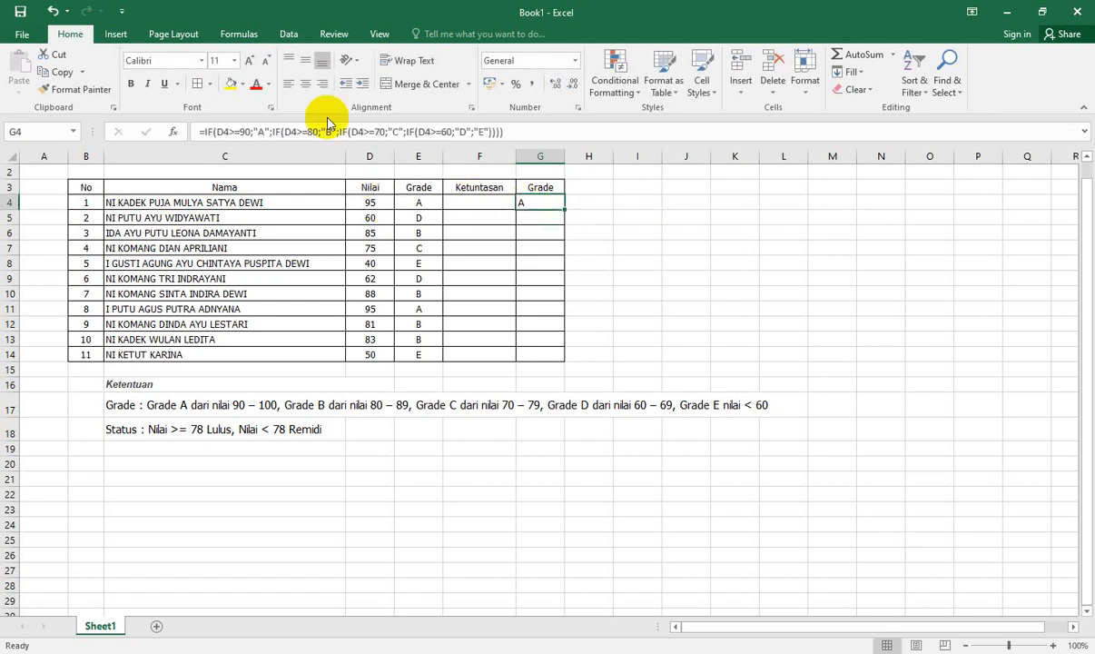
left_click(312, 85)
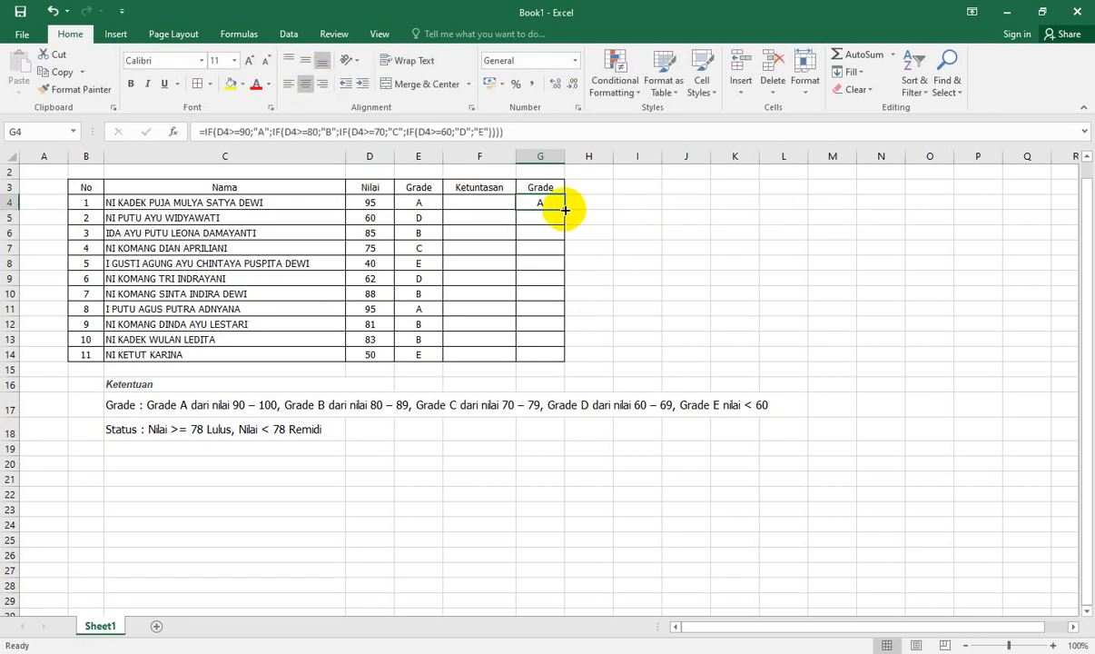
left_click_drag(564, 210, 553, 358)
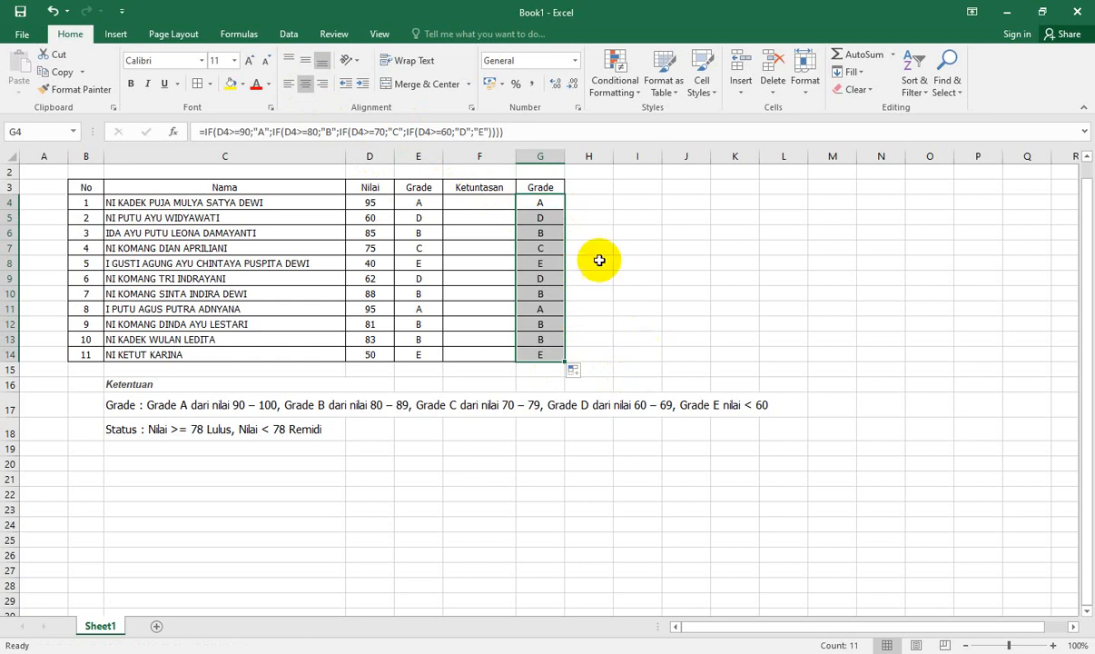
left_click(491, 205)
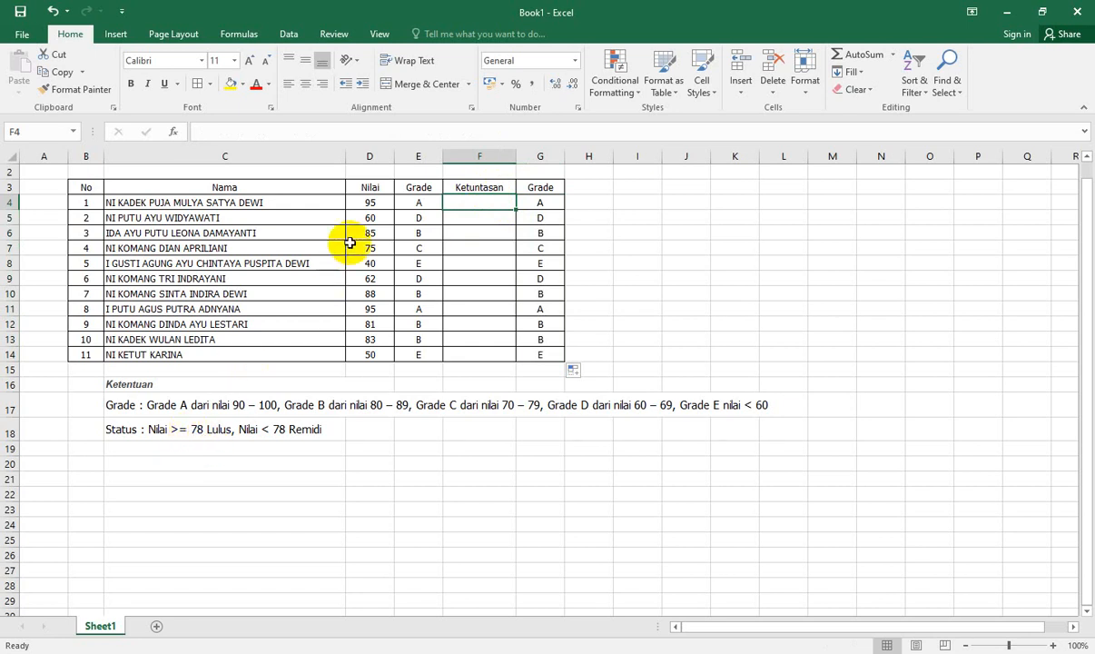
left_click(372, 203)
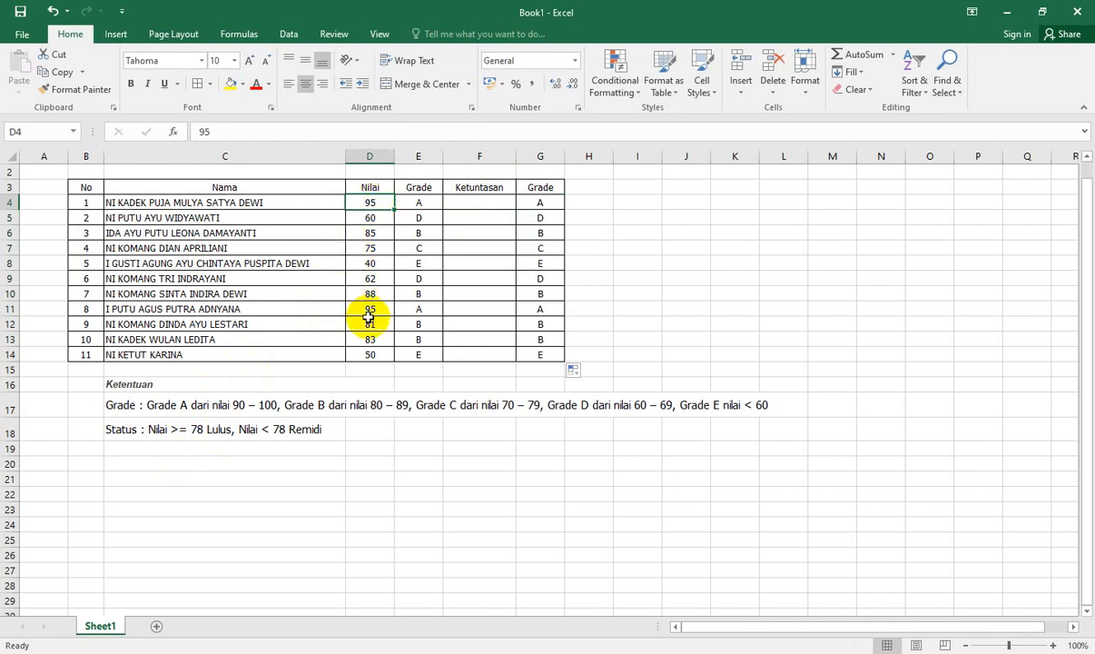
- Make the Status rule text in C18 below the table bold
left_click(472, 201)
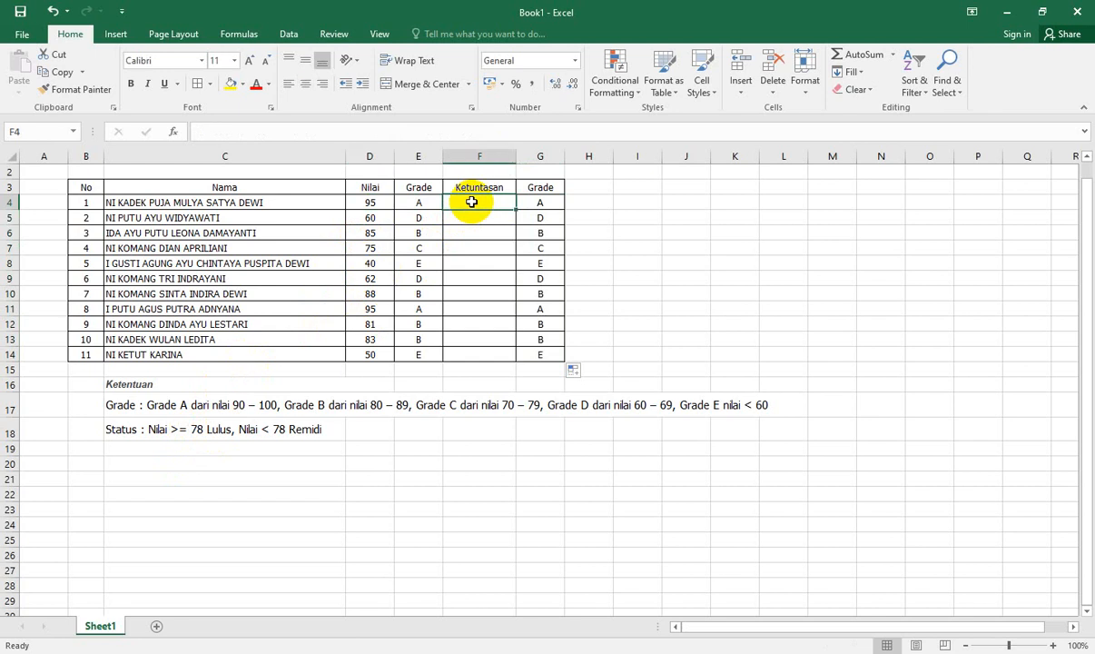
left_click(155, 427)
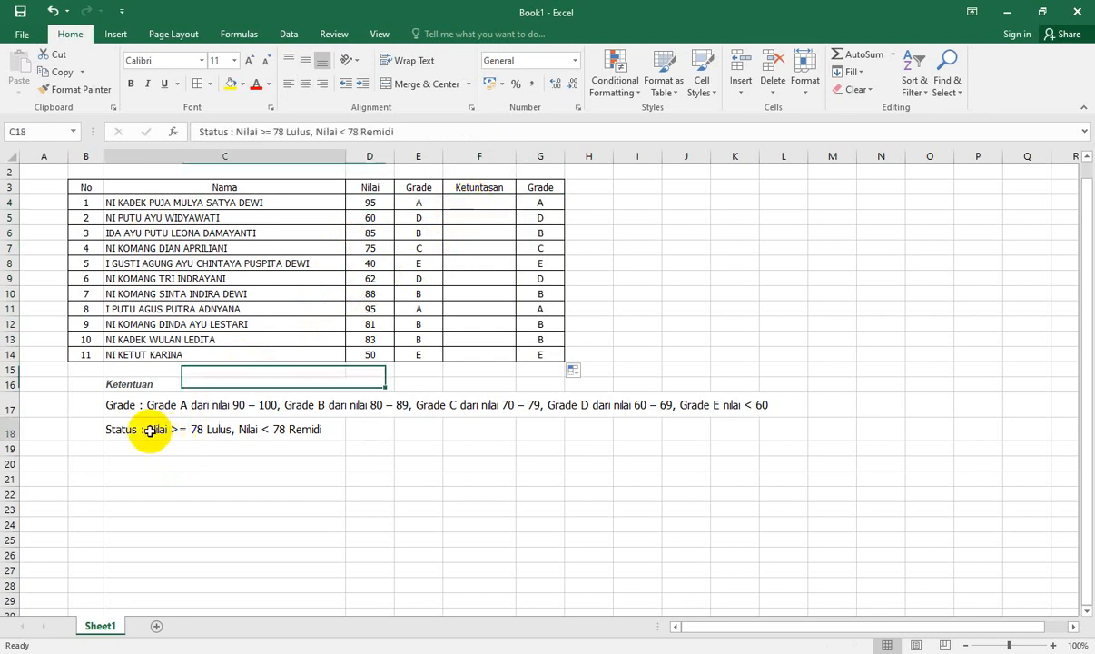
left_click(131, 84)
left_click(293, 479)
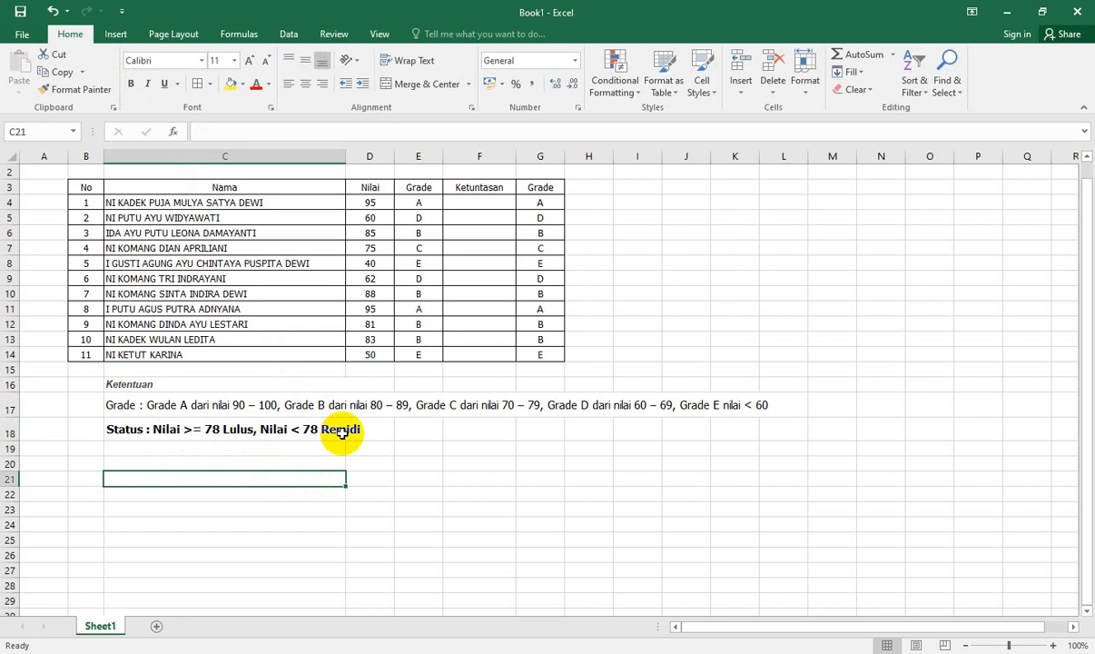
left_click(164, 427)
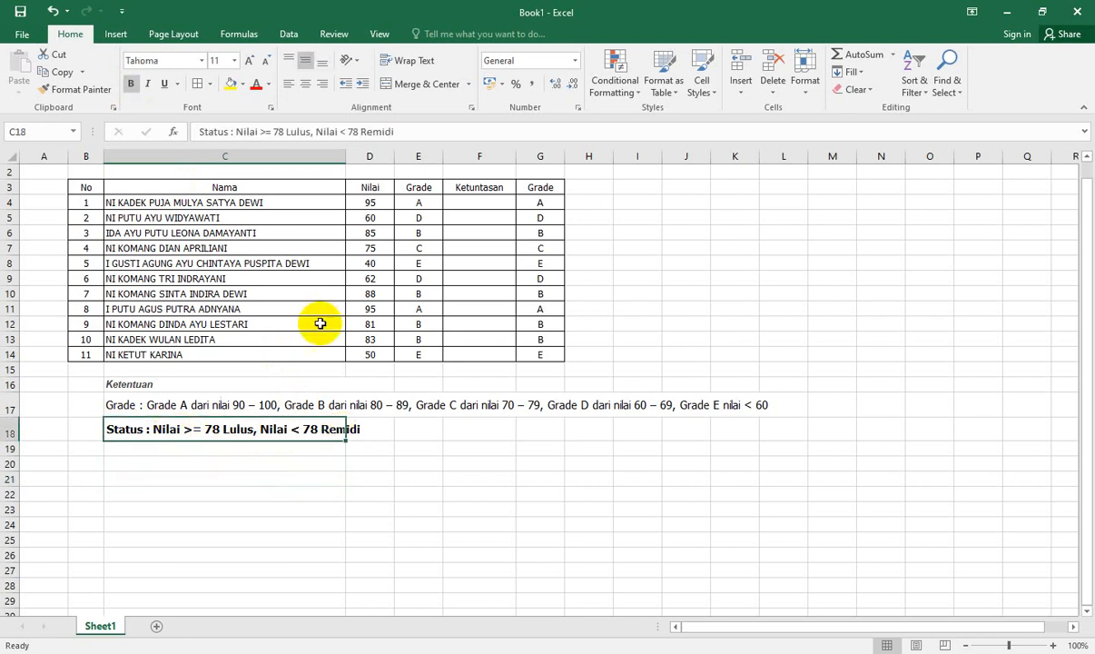
- Insert an IF function in F4 that tests D4>=78 and returns LULUS if true and REMIDI if false
left_click(457, 204)
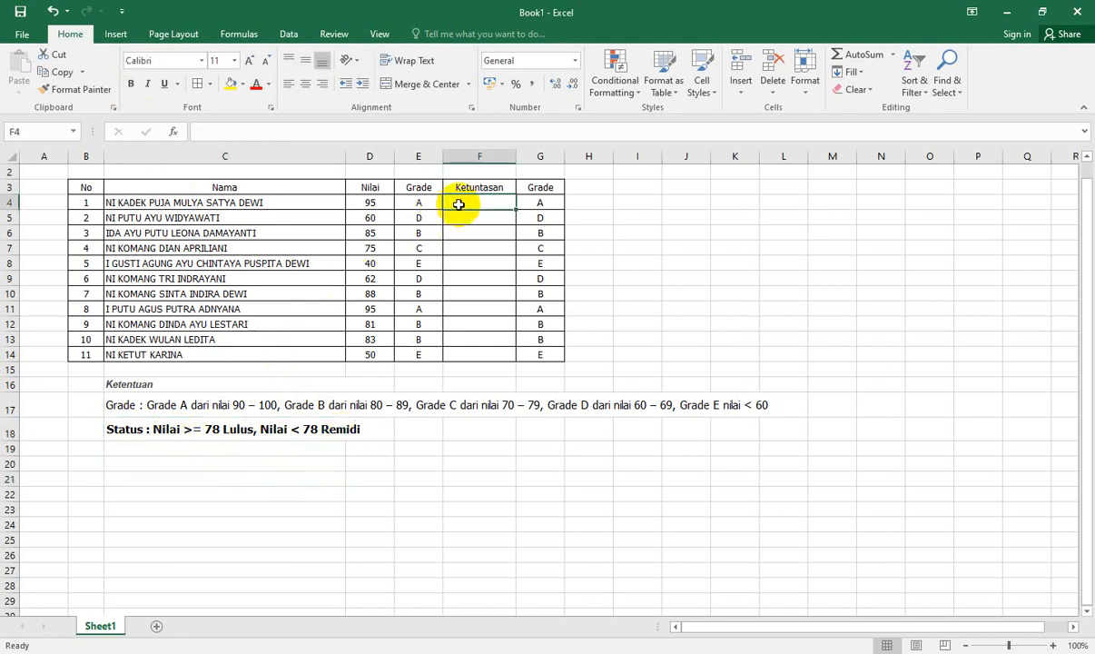
left_click(174, 133)
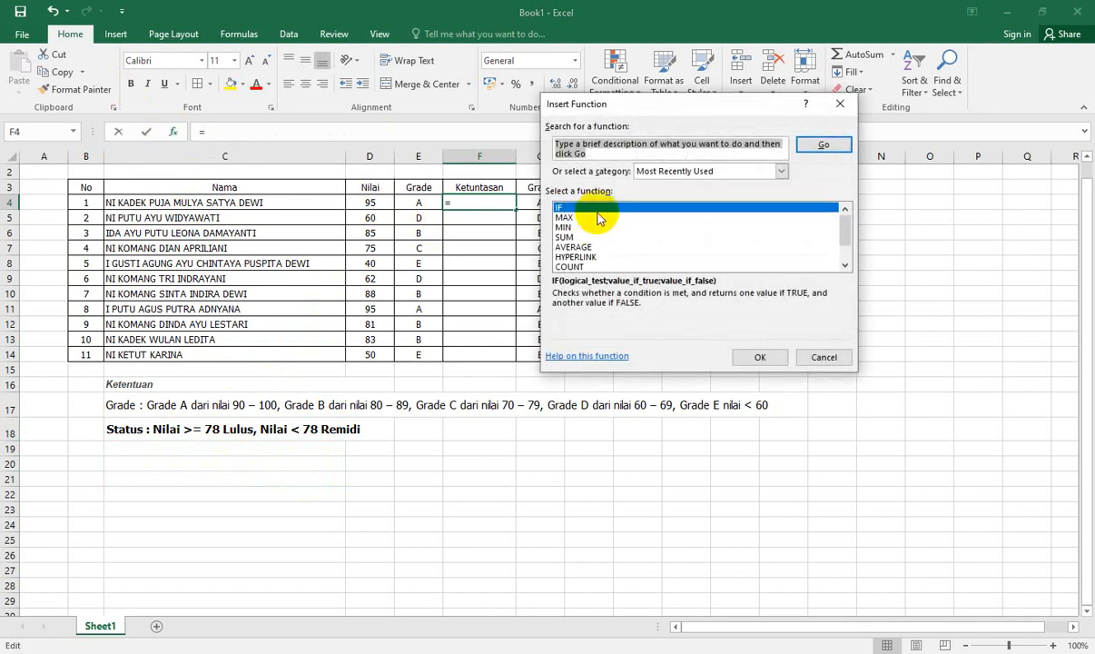
double_click(598, 208)
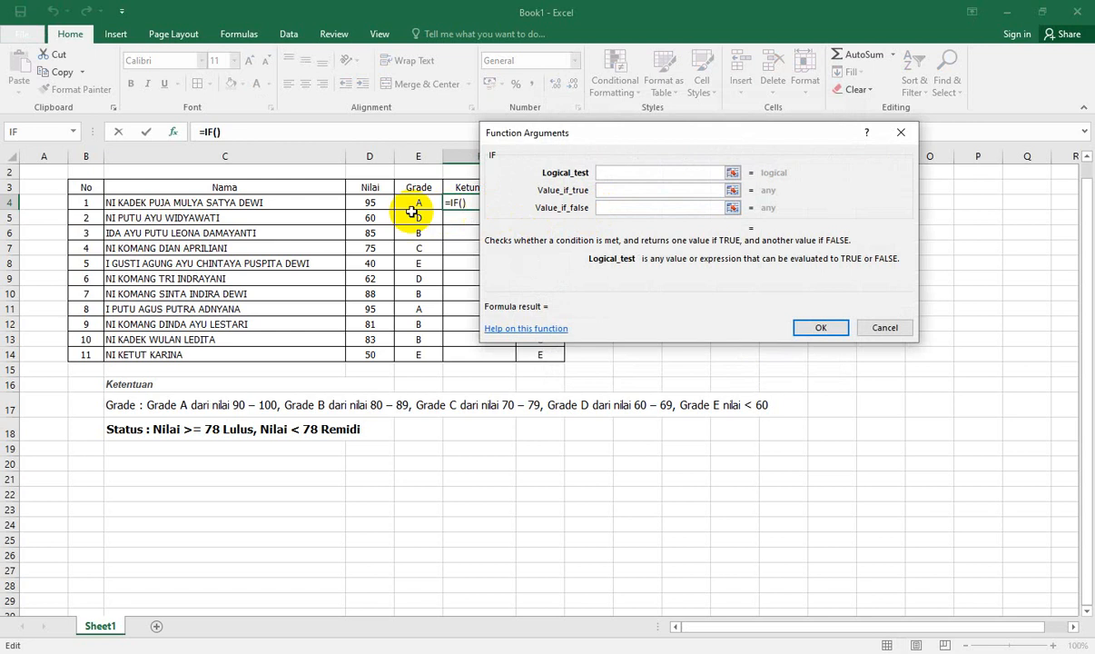
left_click(380, 204)
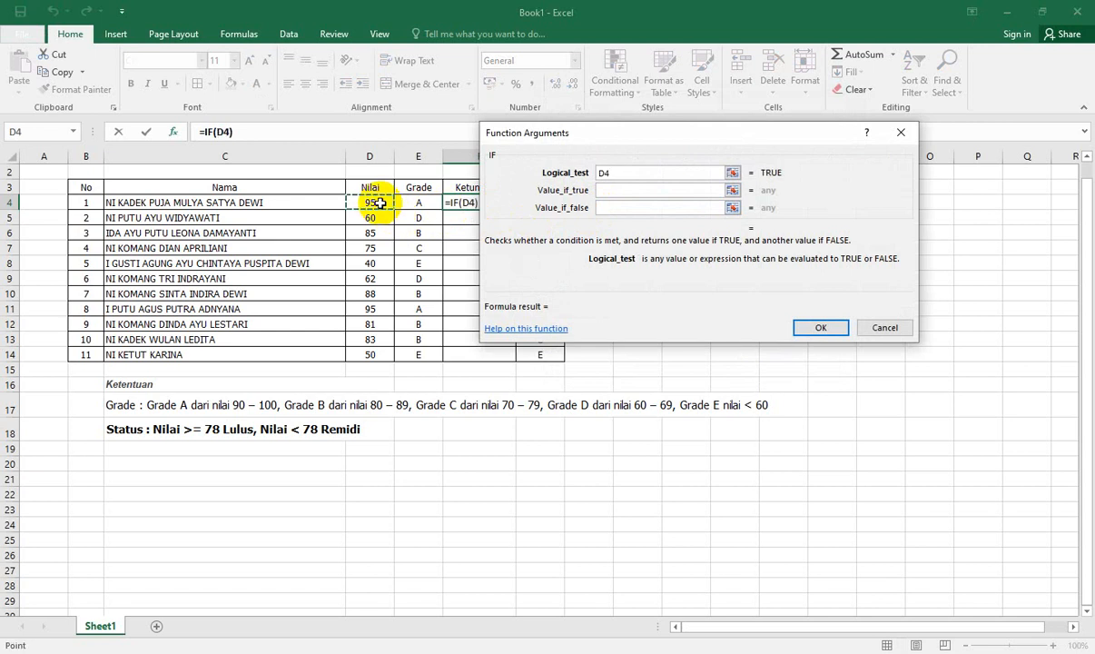
type(">=")
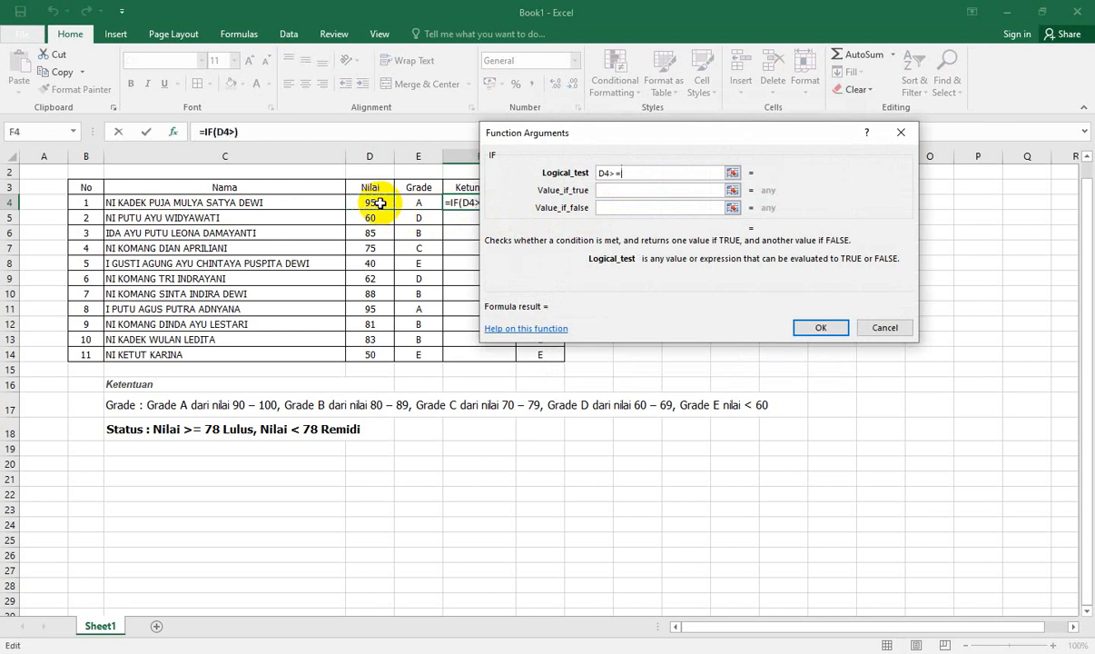
type("78")
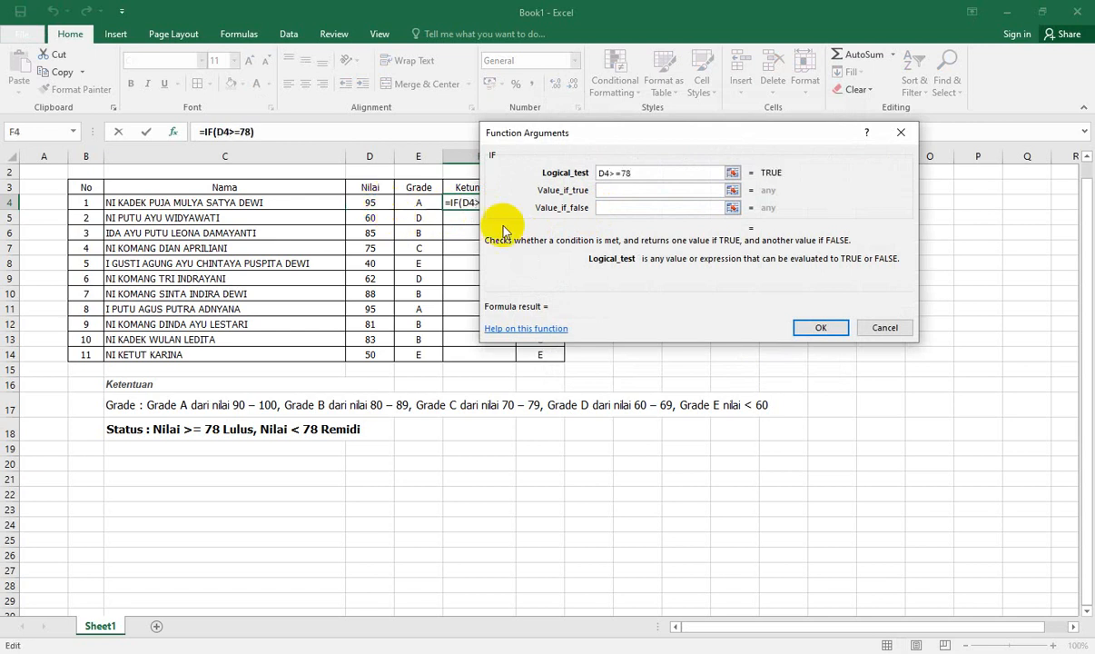
left_click(644, 189)
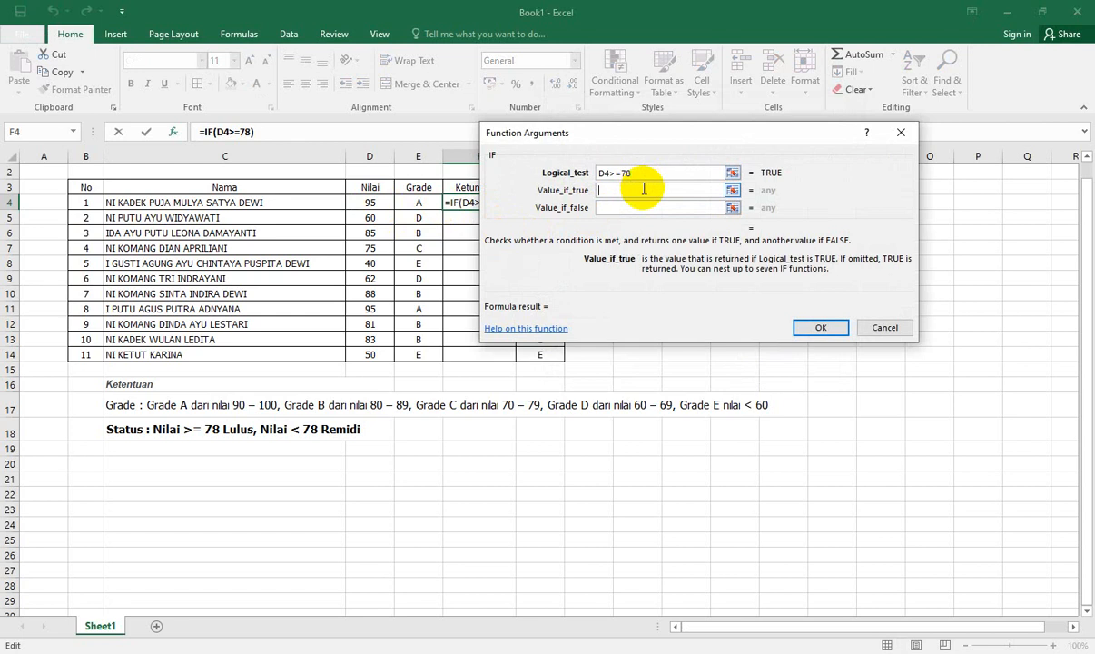
type("LULUS")
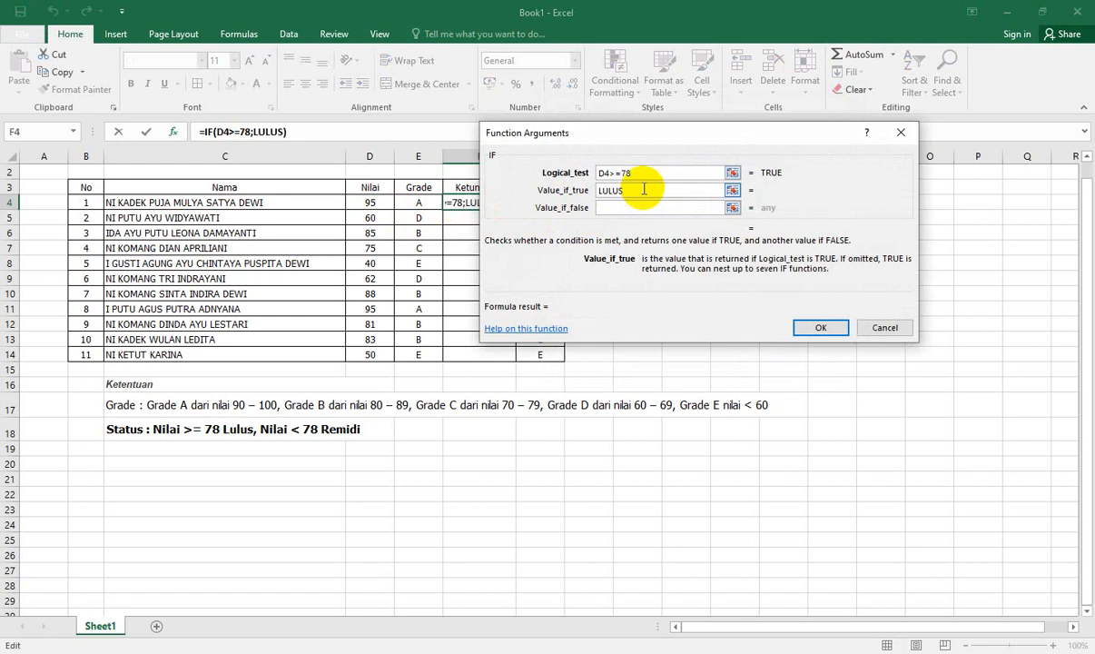
left_click(635, 209)
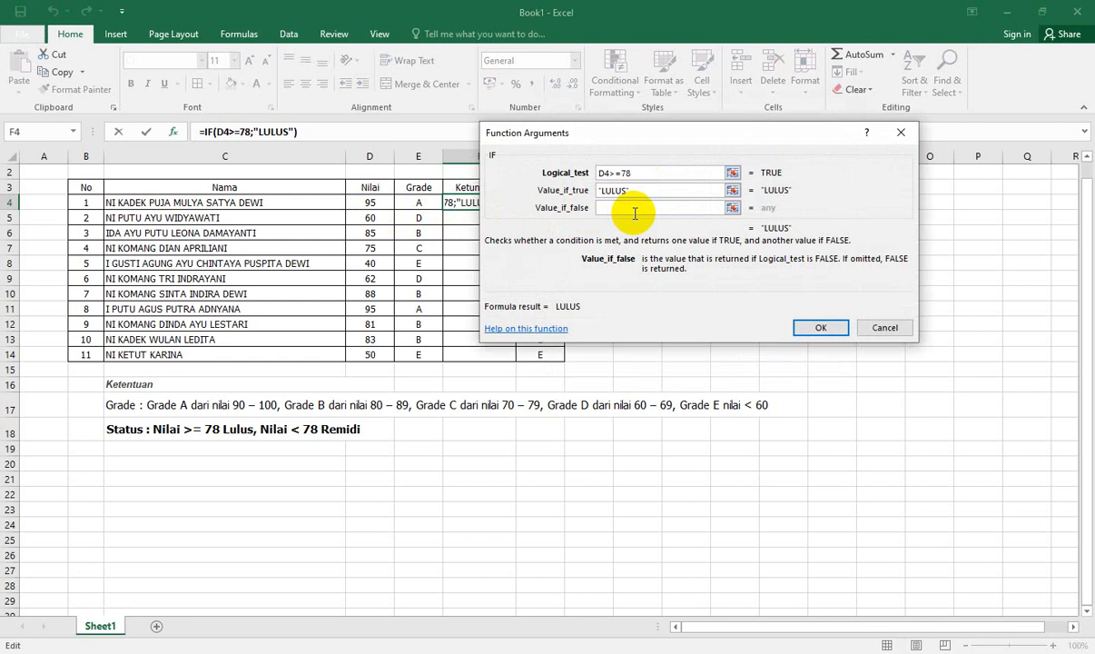
type("REMIDI")
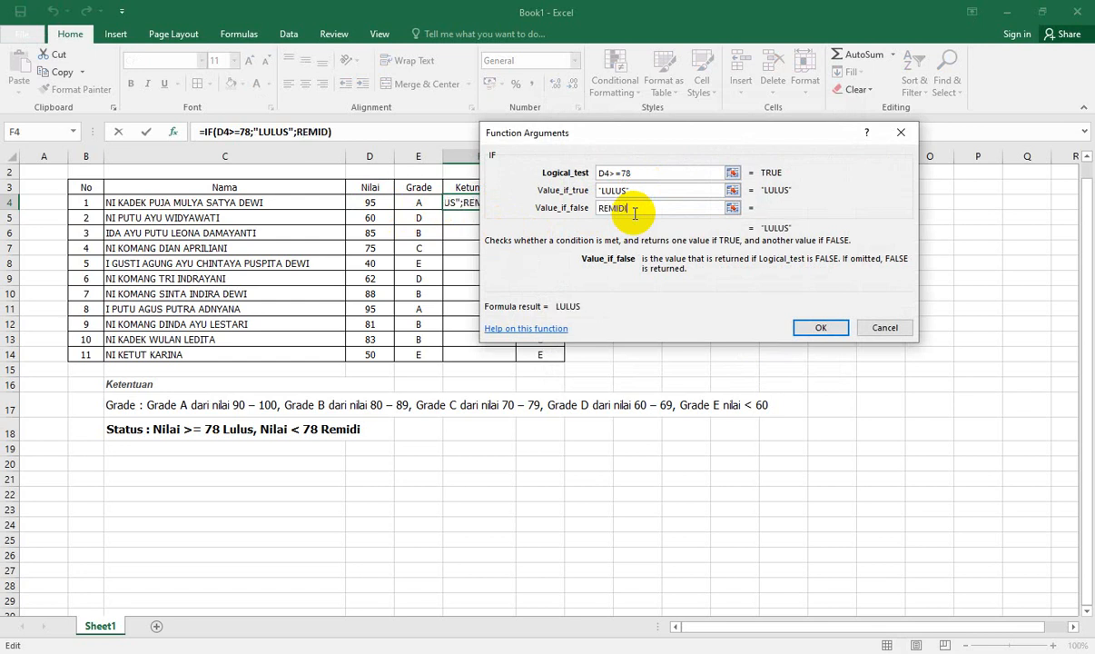
left_click(823, 323)
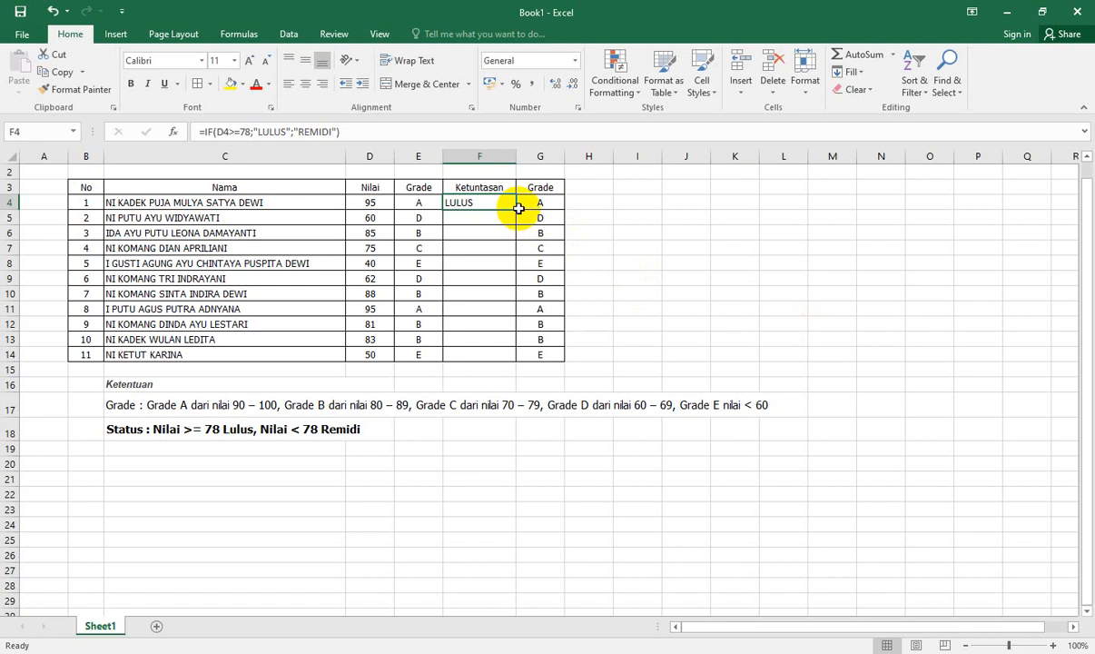
- Fill the Ketuntasan formula from F4 down to F14
left_click_drag(519, 209, 514, 369)
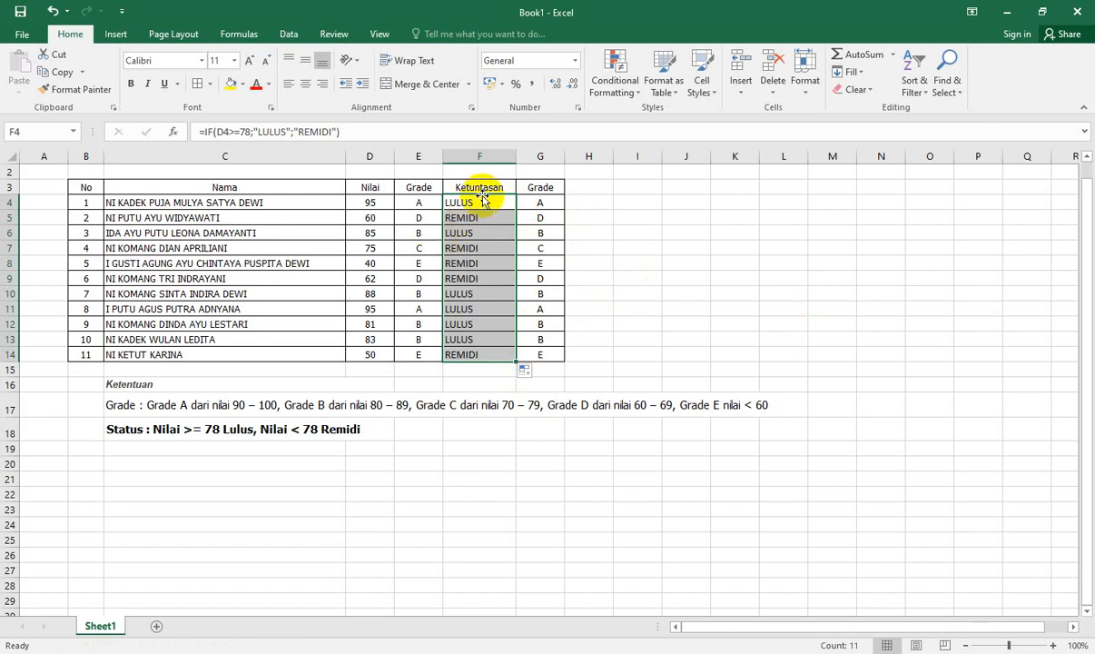
left_click(481, 201)
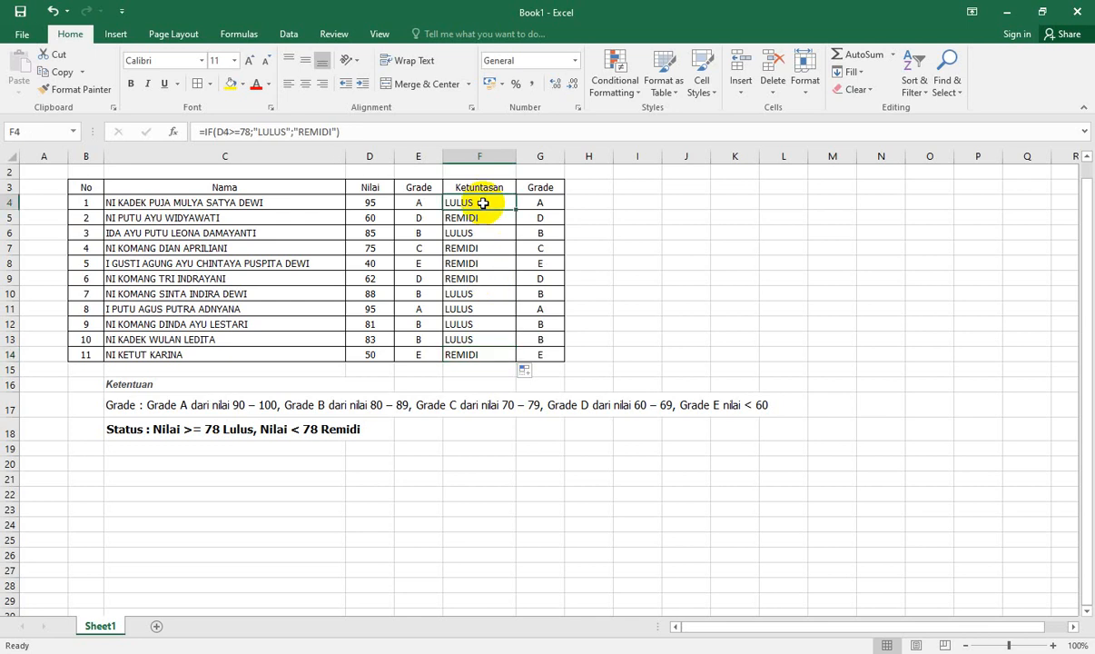
left_click(449, 448)
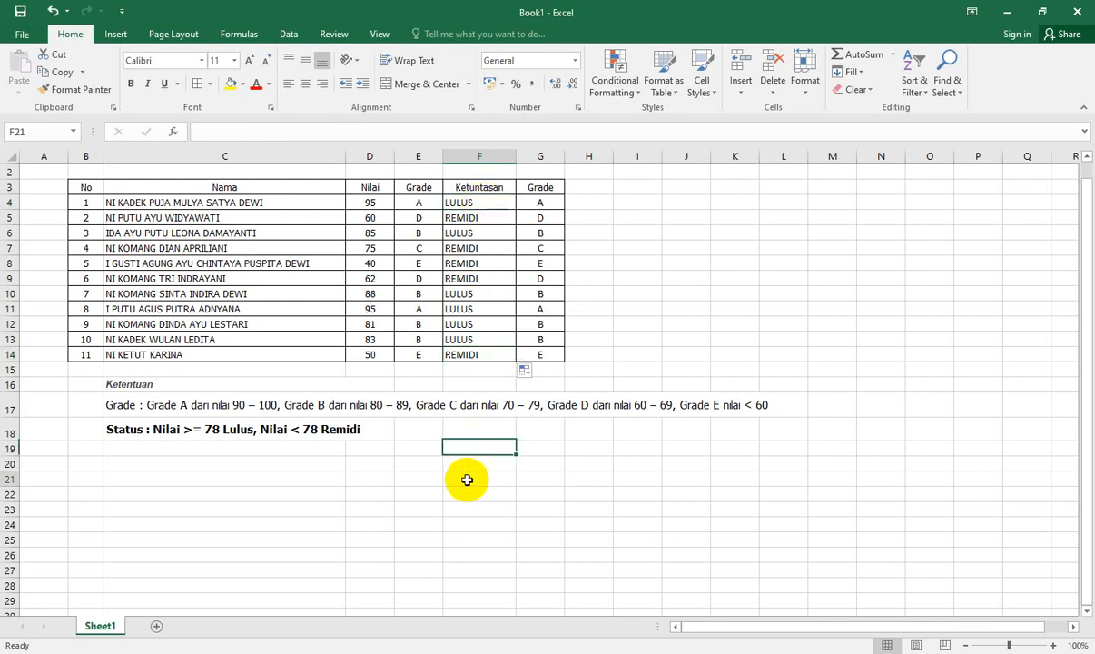
left_click(159, 471)
left_click(72, 462)
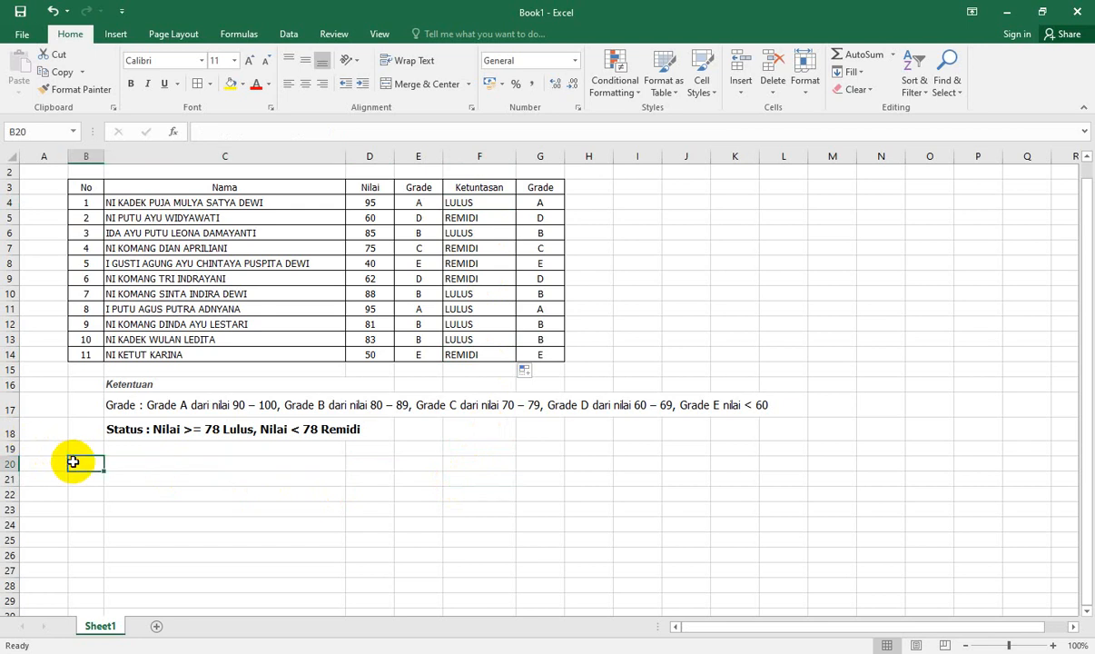